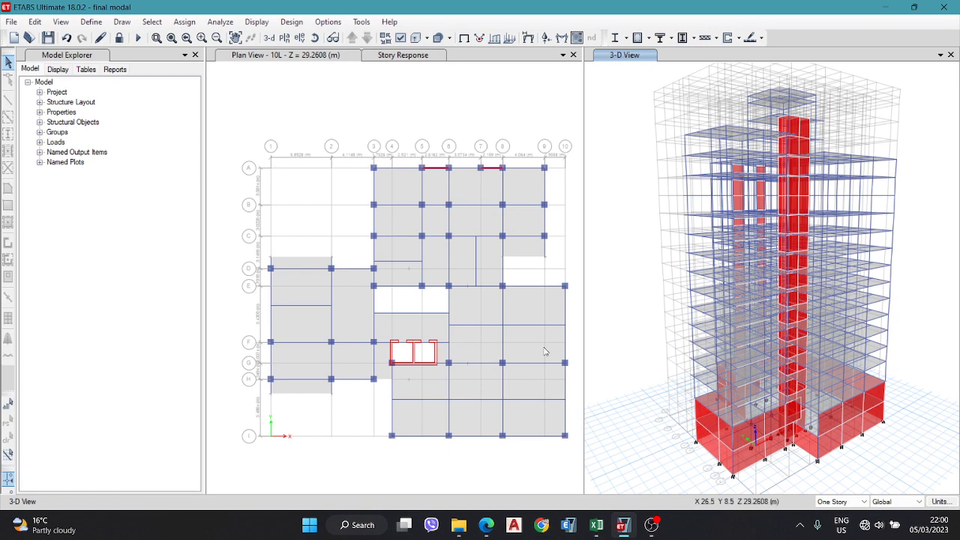
# - Look over the vertical irregularity definitions in Table 6 of the IS 1893-part-1-2016 PDF in Edge and return to the ETABS model
pyautogui.click(486, 525)
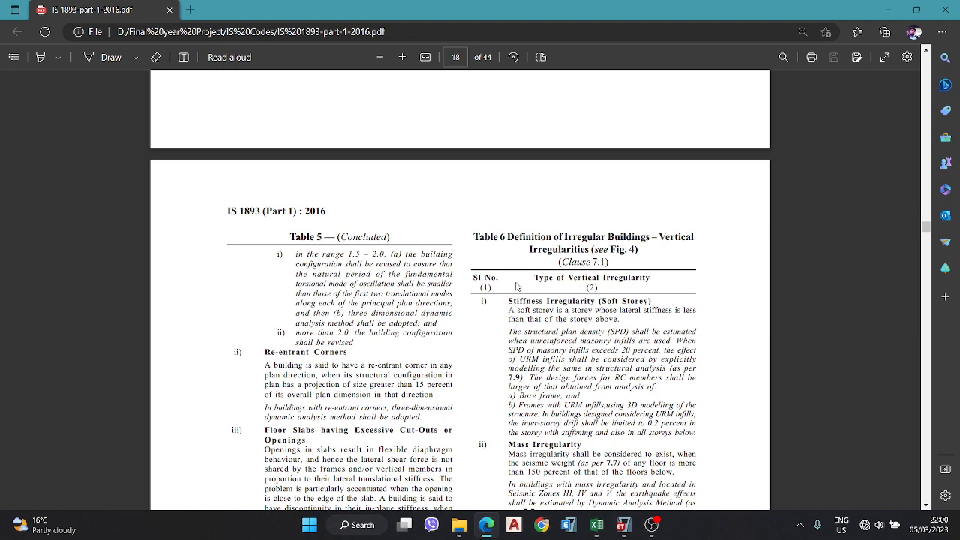
pyautogui.scroll(-2, 517, 286)
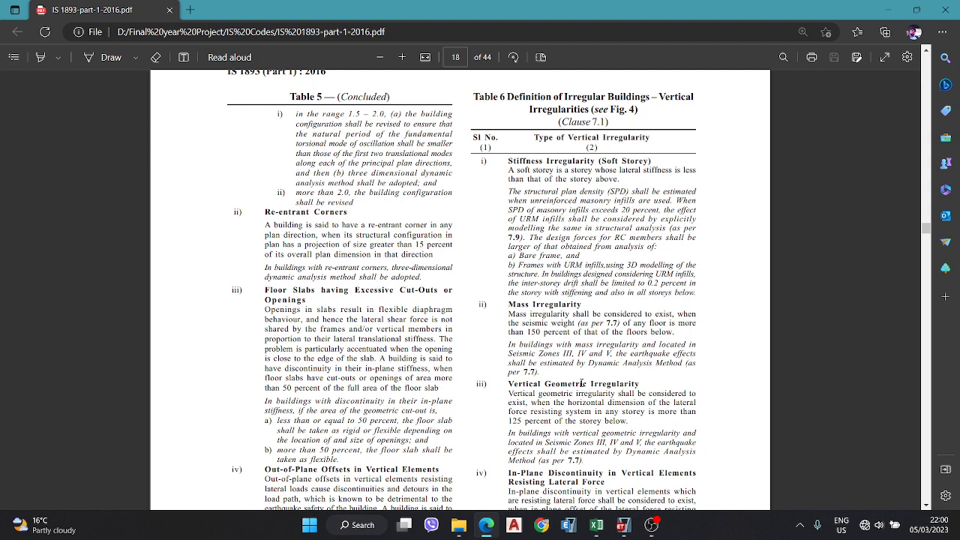
pyautogui.click(623, 525)
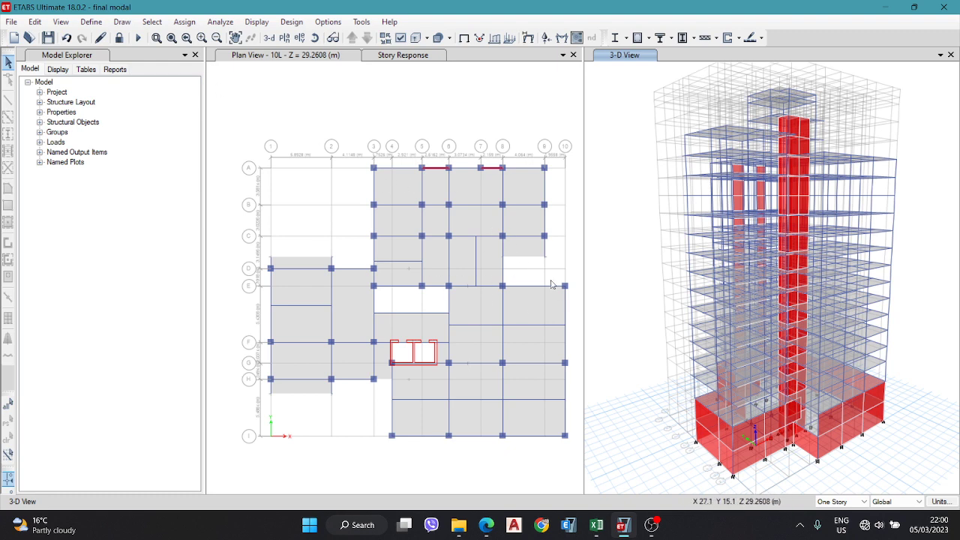
# - Switch to the Regularity and Irregularity Check workbook in Excel and read the vertical irregularities heading on the Vertical sheet
pyautogui.moveTo(596, 525)
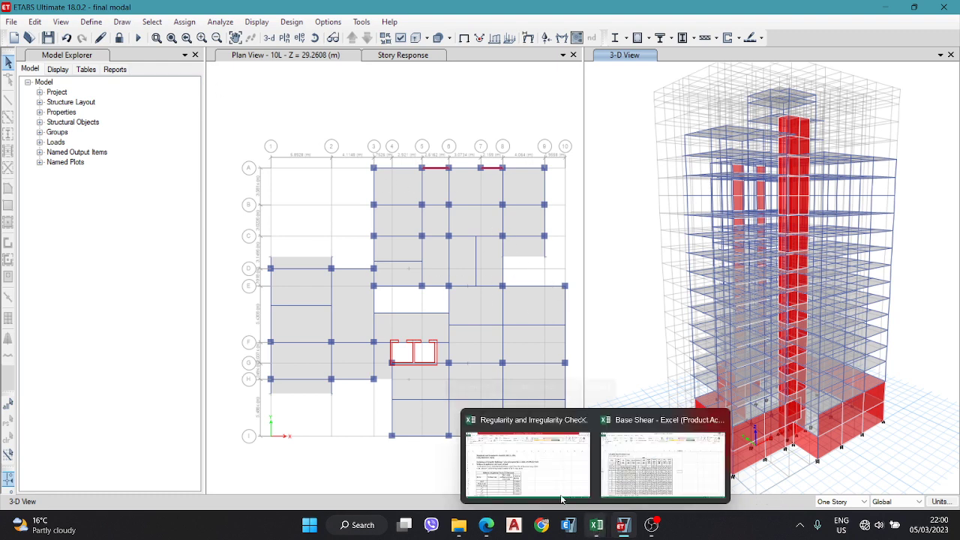
pyautogui.click(540, 469)
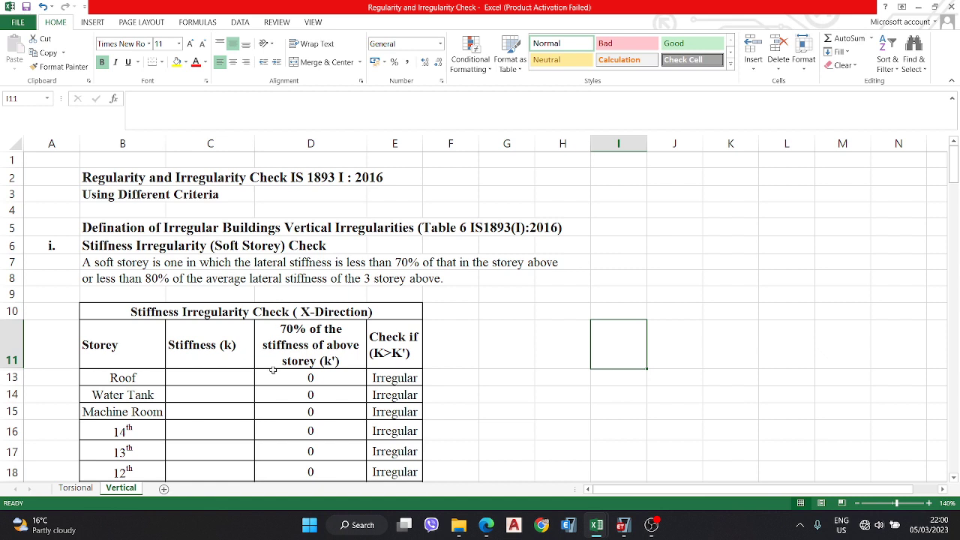
pyautogui.click(528, 264)
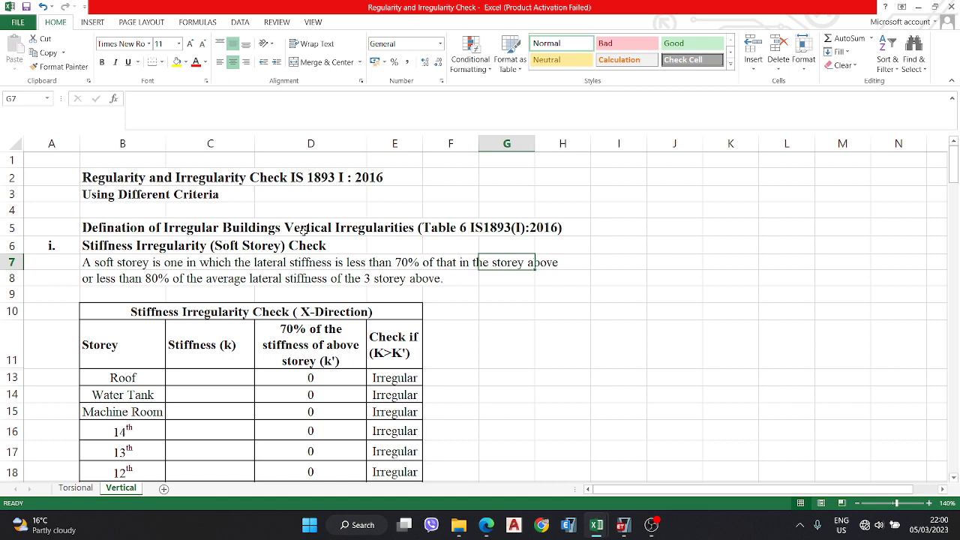
pyautogui.click(447, 229)
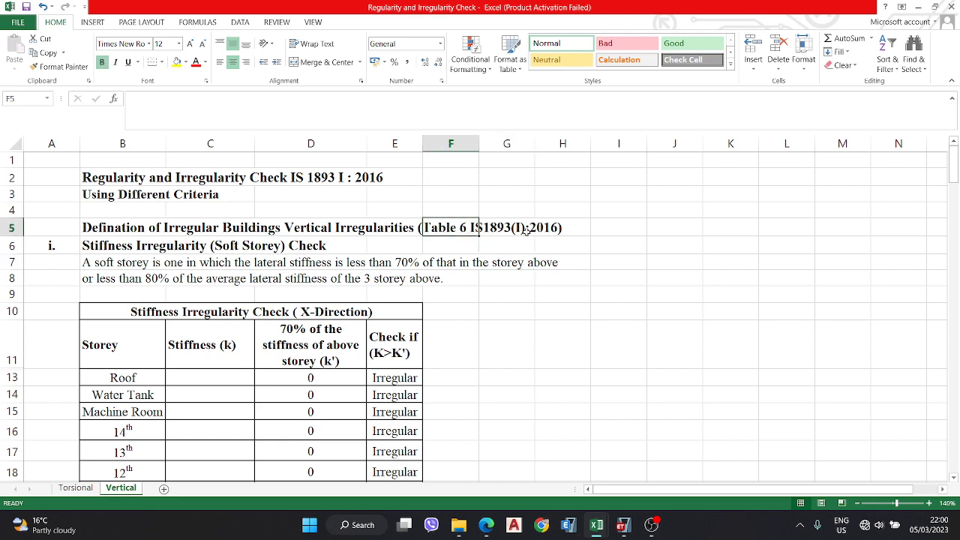
# - Examine the vertical irregularity types listed in Table 6 of the code PDF in Edge and return to the Excel check workbook
pyautogui.click(461, 507)
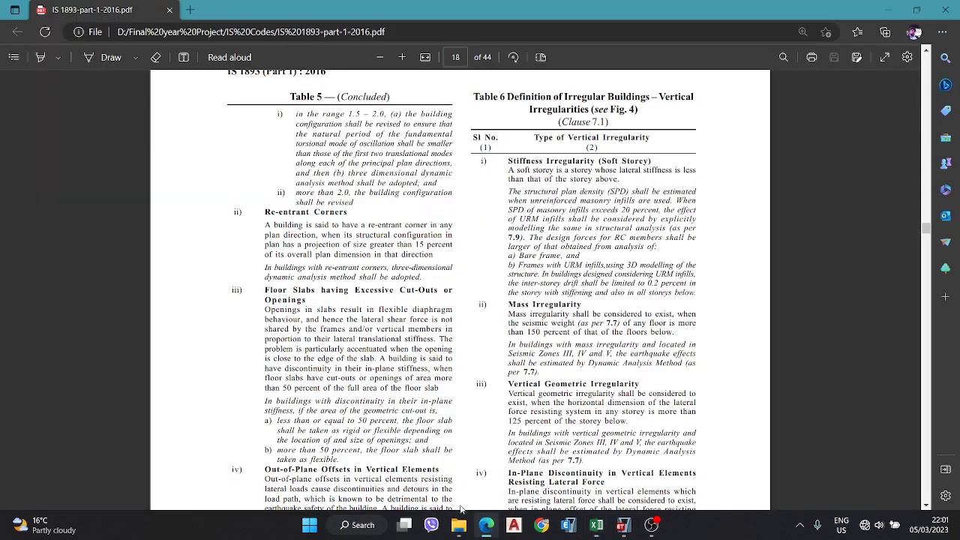
pyautogui.scroll(2, 670, 127)
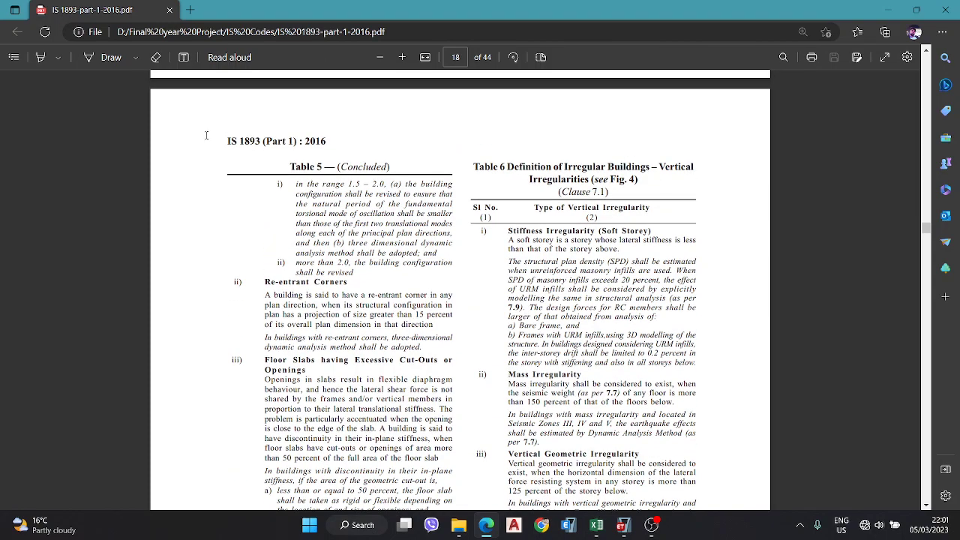
pyautogui.scroll(-10, 549, 405)
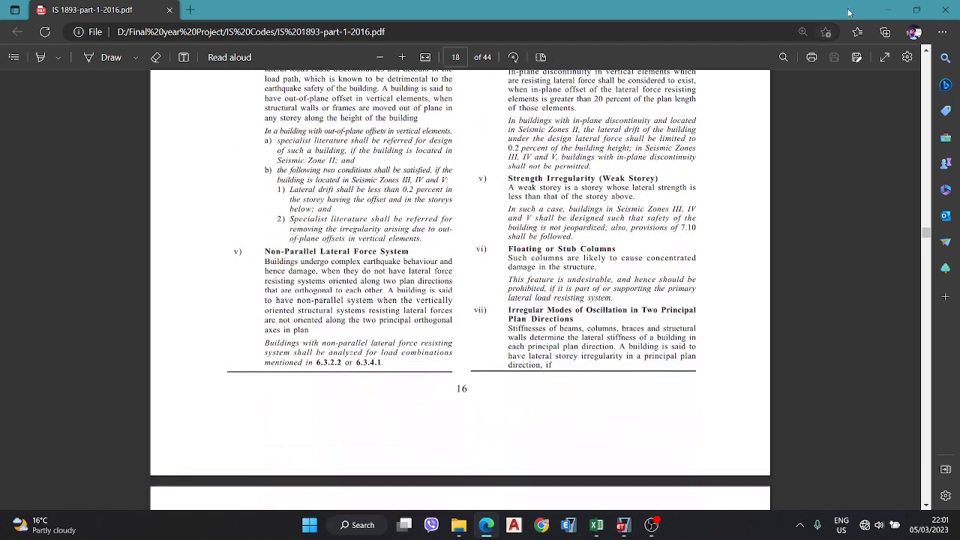
pyautogui.moveTo(568, 525)
pyautogui.click(528, 453)
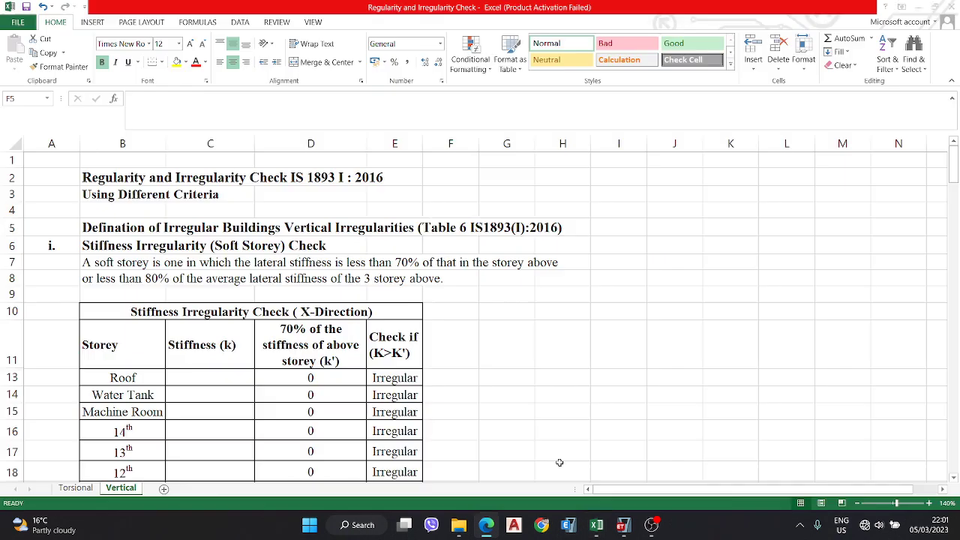
# - Read the Stiffness Irregularity (Soft Storey) Check heading and its 70% and 80% stiffness criteria on the Vertical sheet
pyautogui.click(28, 251)
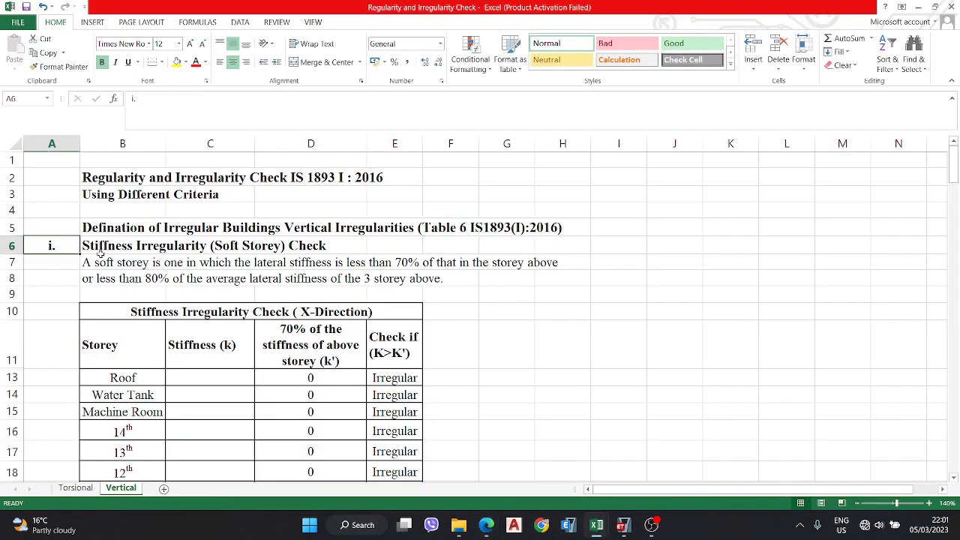
pyautogui.click(120, 248)
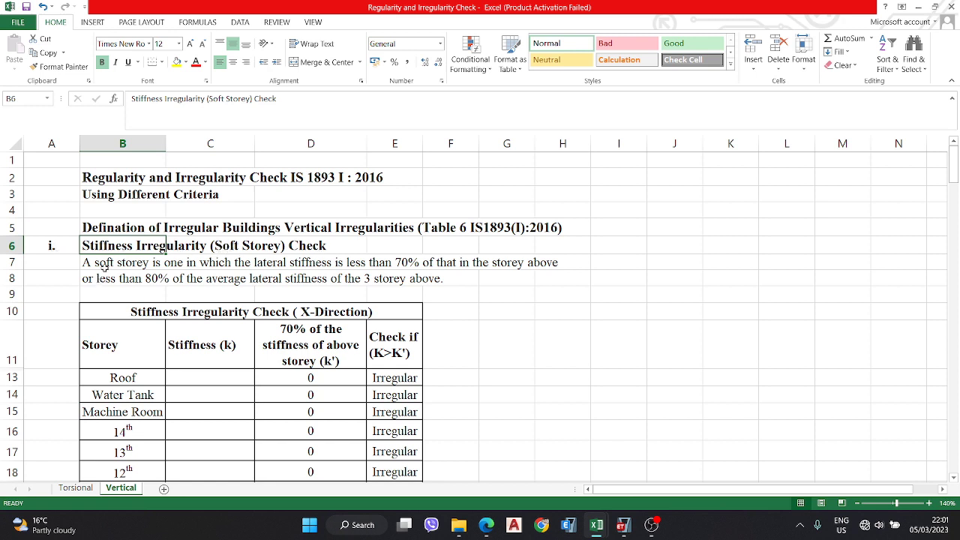
pyautogui.click(105, 264)
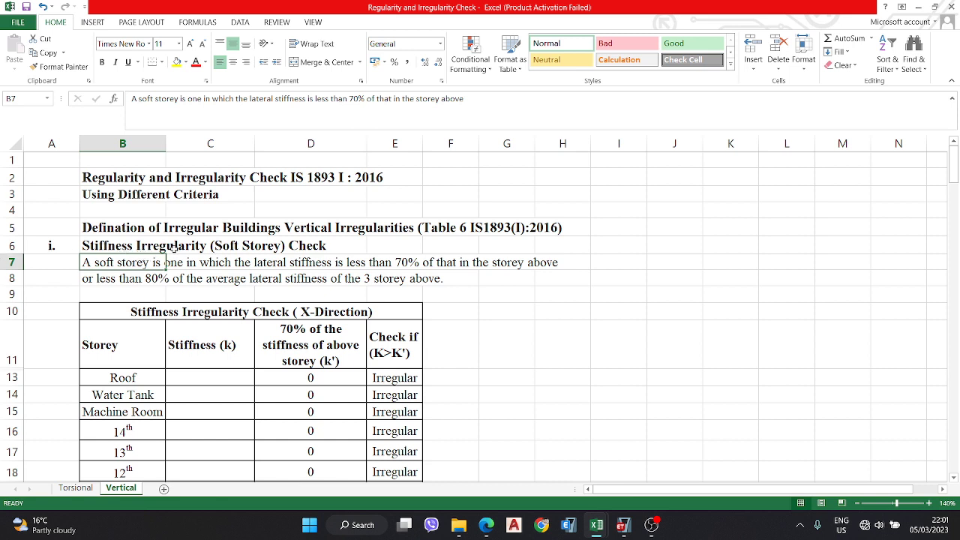
pyautogui.click(194, 249)
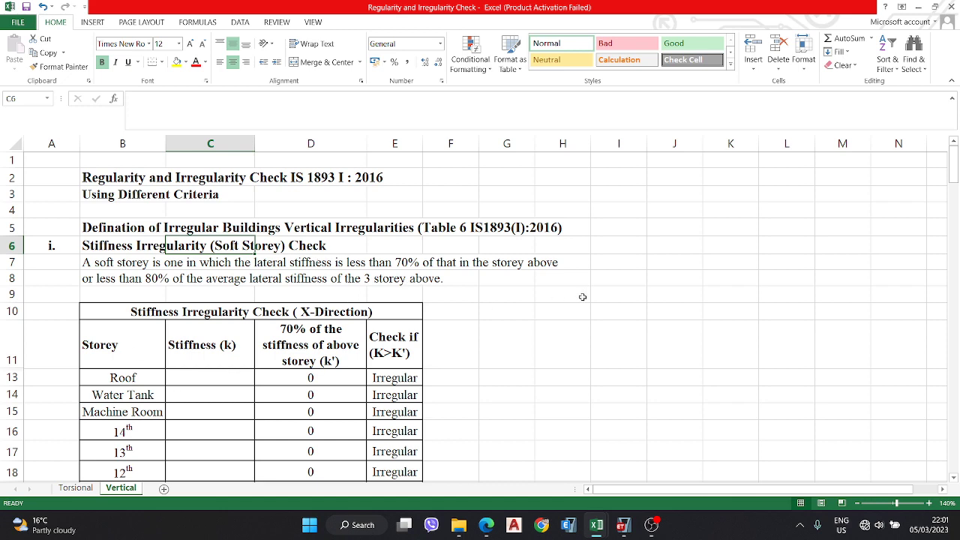
pyautogui.scroll(-1, 582, 297)
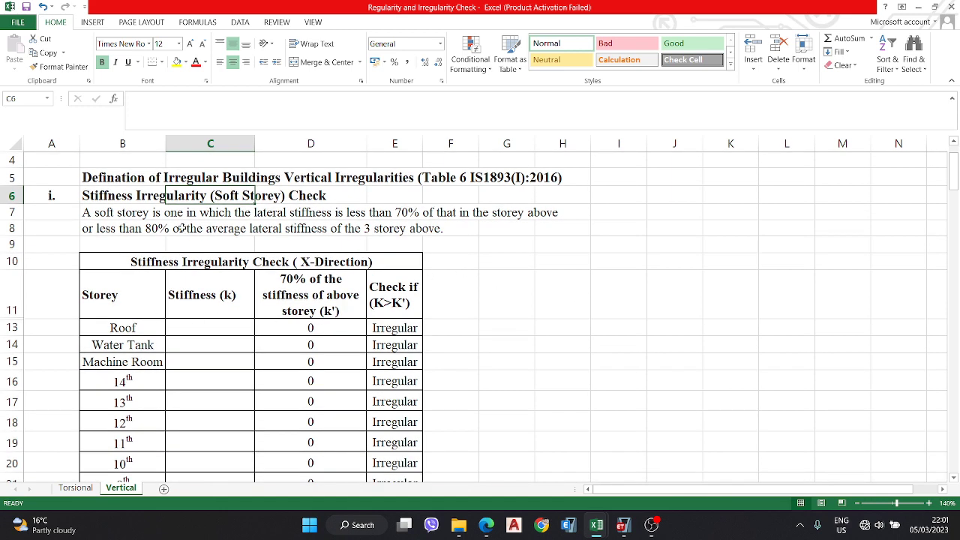
# - Look through the storey list of the X-direction stiffness irregularity table from the Roof to the Upper Basement
pyautogui.click(145, 264)
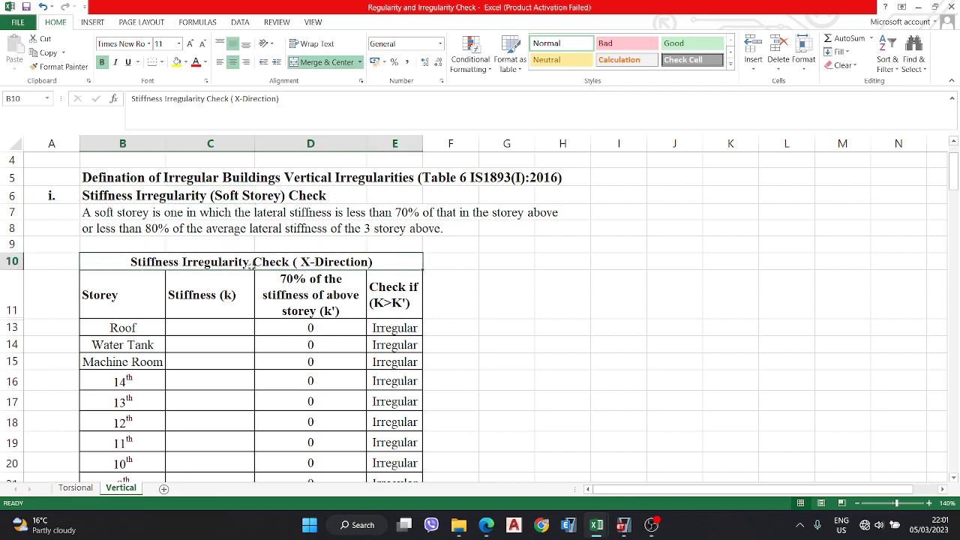
pyautogui.scroll(-2, 114, 327)
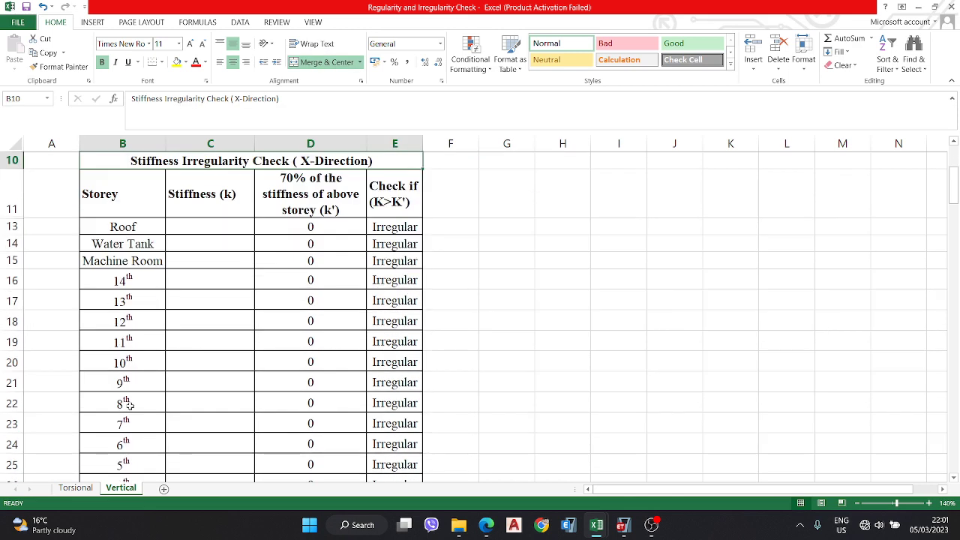
pyautogui.scroll(-4, 132, 300)
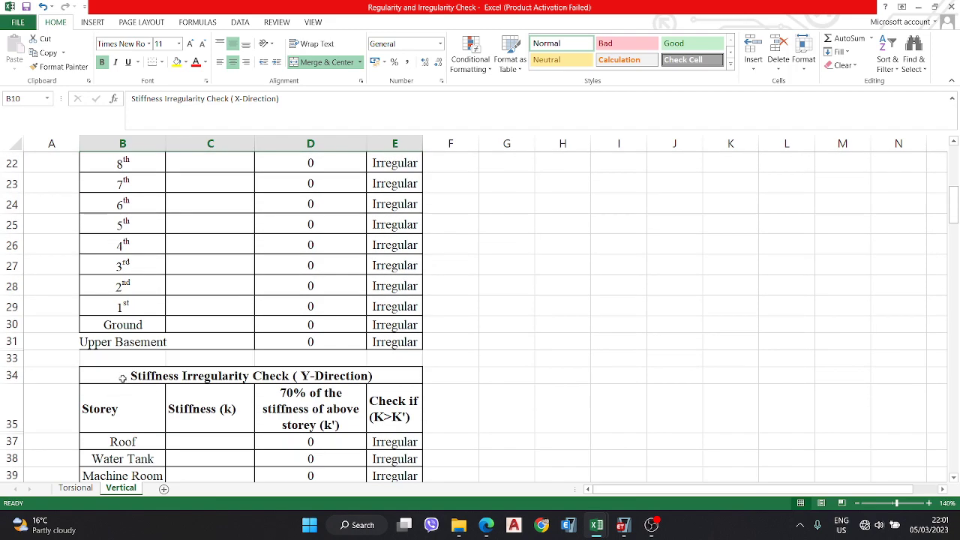
pyautogui.scroll(5, 111, 350)
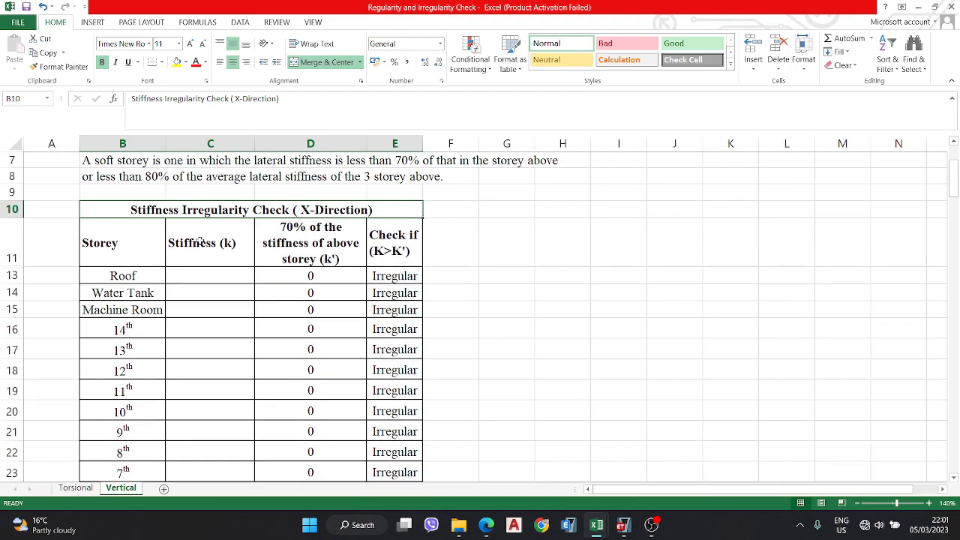
pyautogui.scroll(-1, 212, 257)
pyautogui.scroll(-1, 212, 257)
# - Examine the empty Stiffness (k) column of the X-direction stiffness irregularity table
pyautogui.click(211, 210)
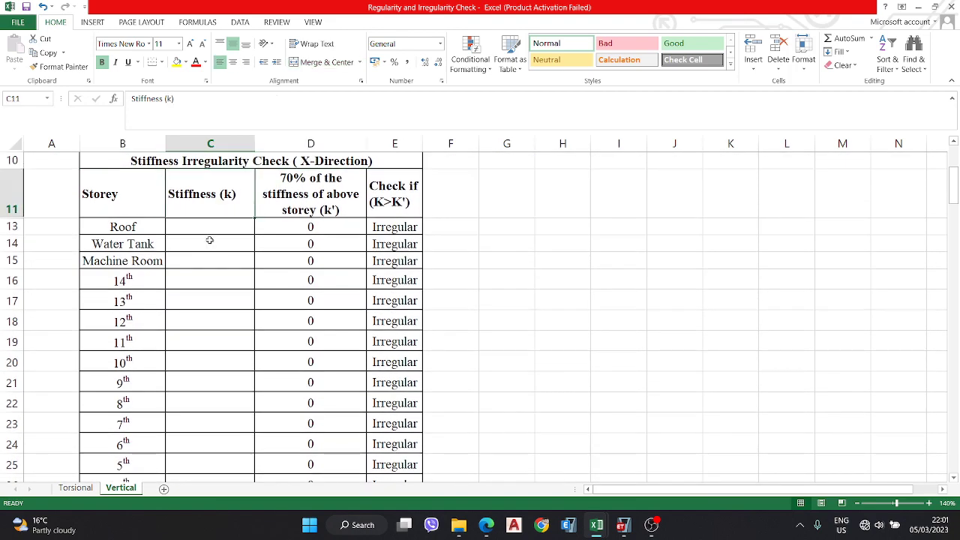
pyautogui.moveTo(218, 235); pyautogui.dragTo(215, 440)
pyautogui.scroll(5, 197, 341)
pyautogui.scroll(-1, 594, 466)
pyautogui.click(211, 300)
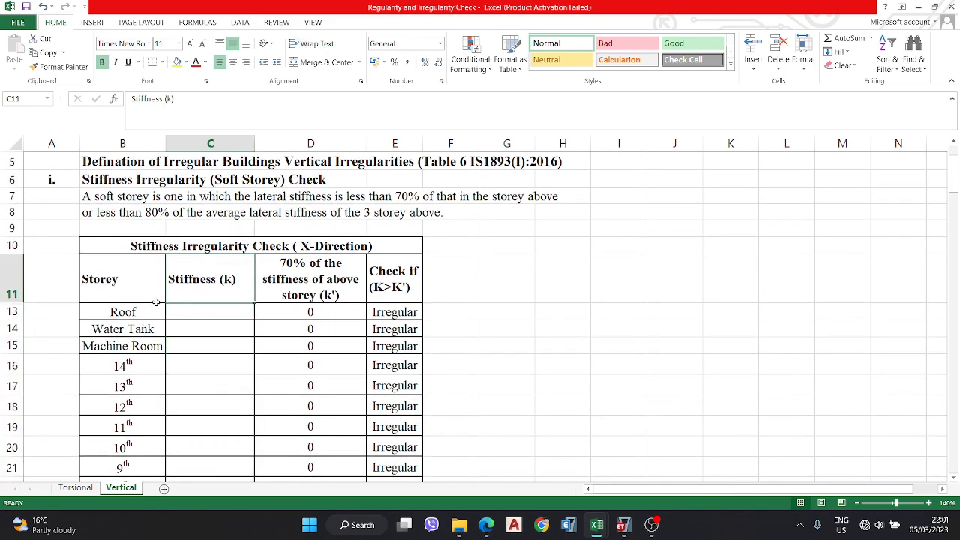
pyautogui.click(205, 323)
pyautogui.scroll(-1, 284, 306)
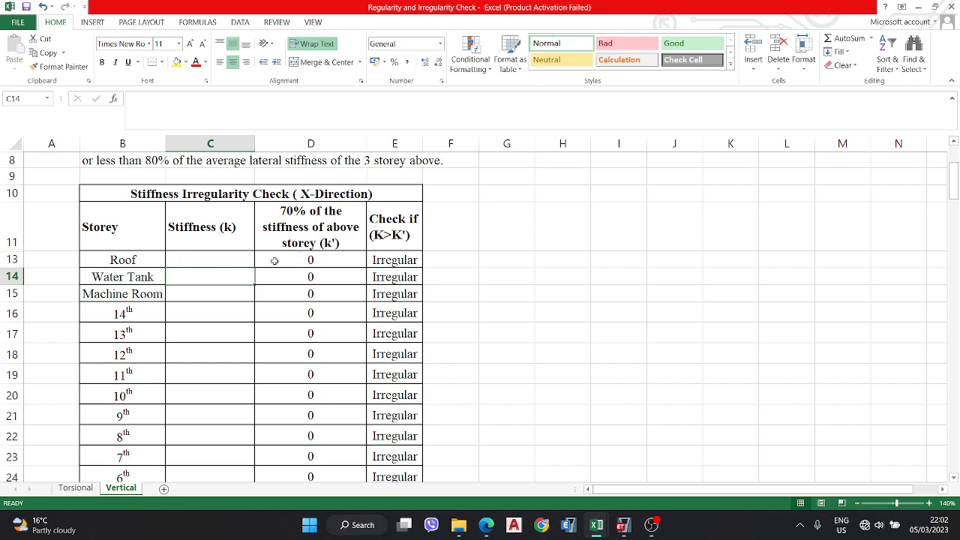
# - Inspect the Roof row's formula for 70% of the above storey's stiffness in the X-direction table, leaving it unedited
pyautogui.click(278, 227)
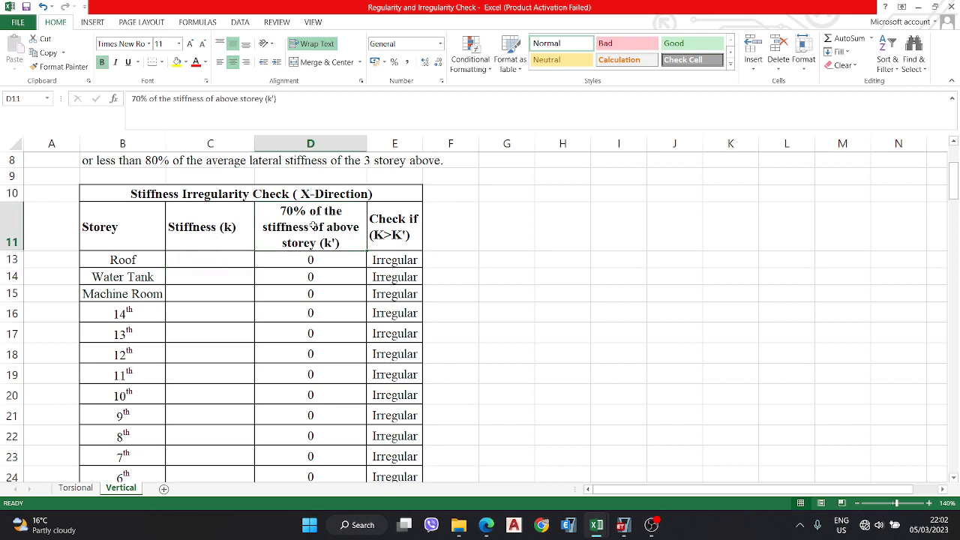
pyautogui.scroll(1, 286, 233)
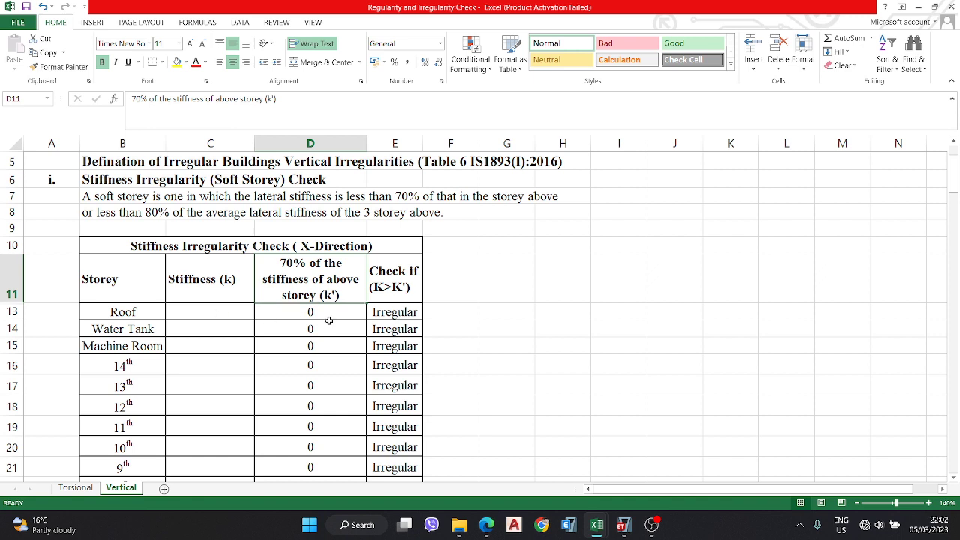
pyautogui.doubleClick(292, 311)
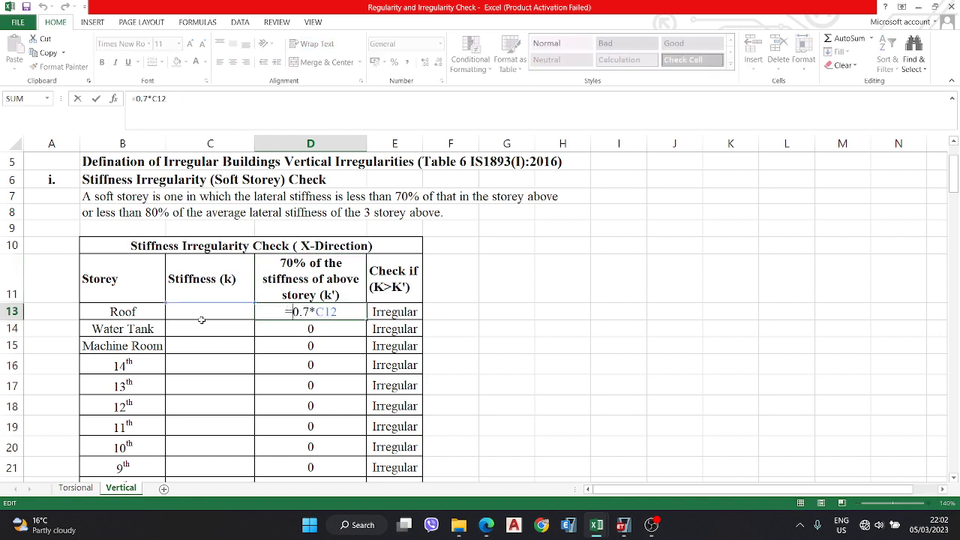
pyautogui.press('Escape')
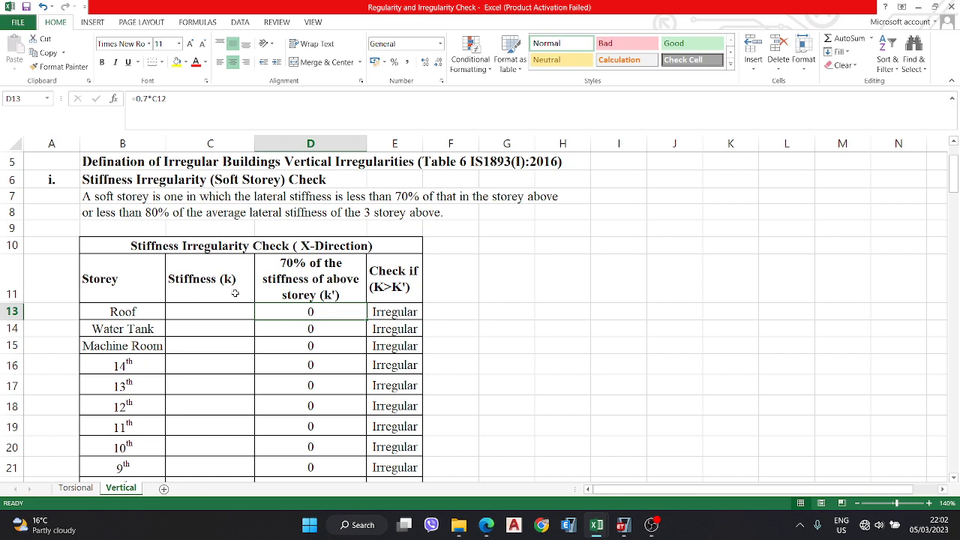
pyautogui.click(296, 246)
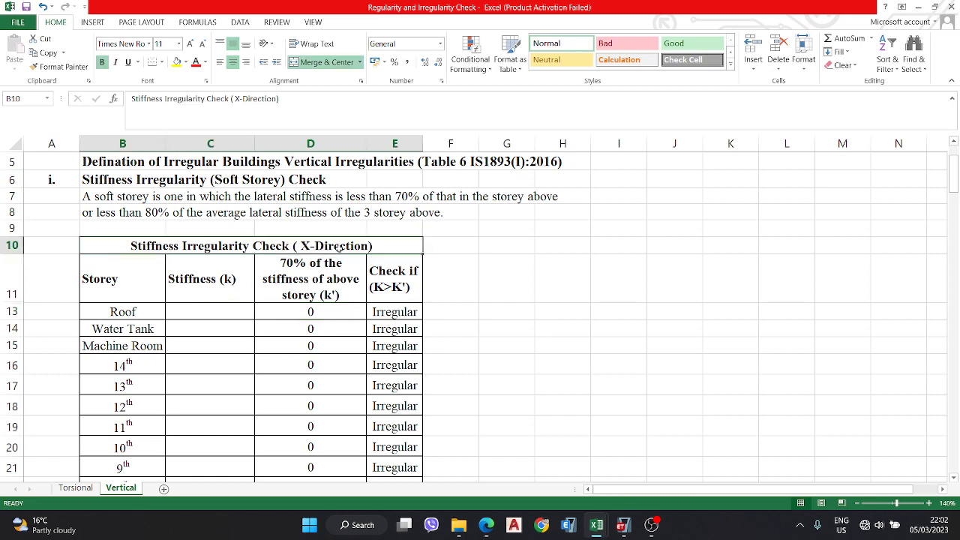
# - Recheck the Roof row's 70% stiffness formula and inspect its Regular/Irregular comparison formula in the X-direction table
pyautogui.scroll(-9, 340, 247)
pyautogui.scroll(1, 326, 253)
pyautogui.scroll(9, 326, 253)
pyautogui.click(322, 316)
pyautogui.write('=0.7*C12')
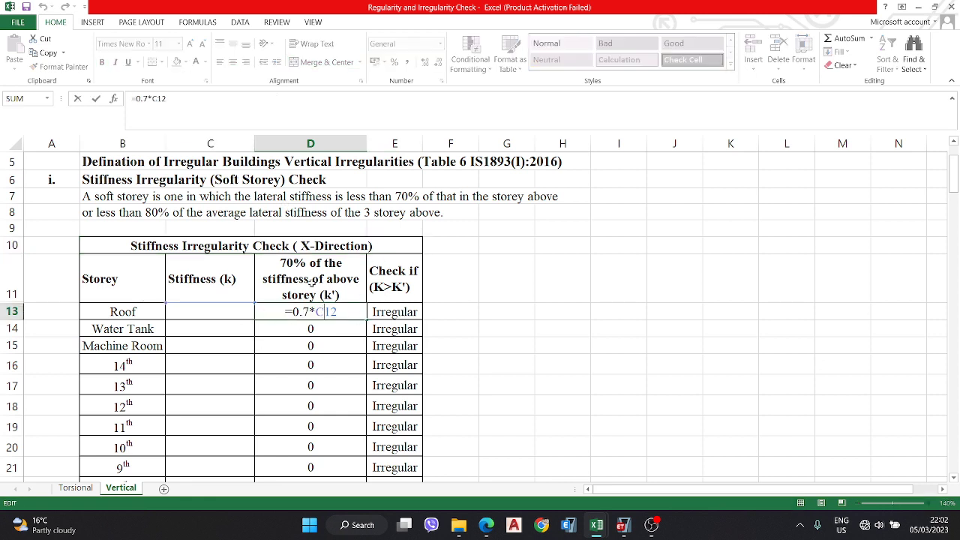
pyautogui.click(330, 337)
pyautogui.doubleClick(410, 310)
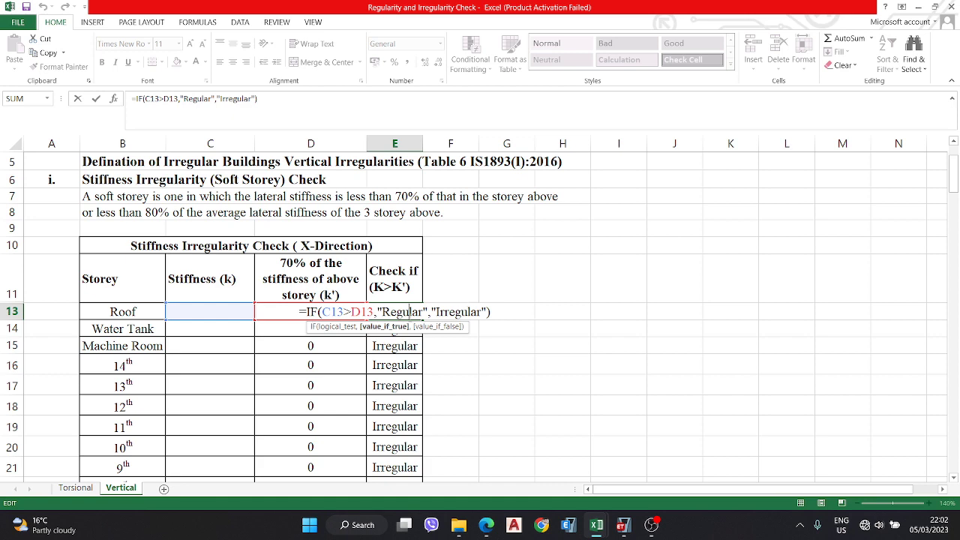
pyautogui.click(545, 264)
# - Compare the X-direction and Y-direction stiffness irregularity tables, reviewing their storey rows down to the Mass Irregularity Check section
pyautogui.scroll(-4, 137, 290)
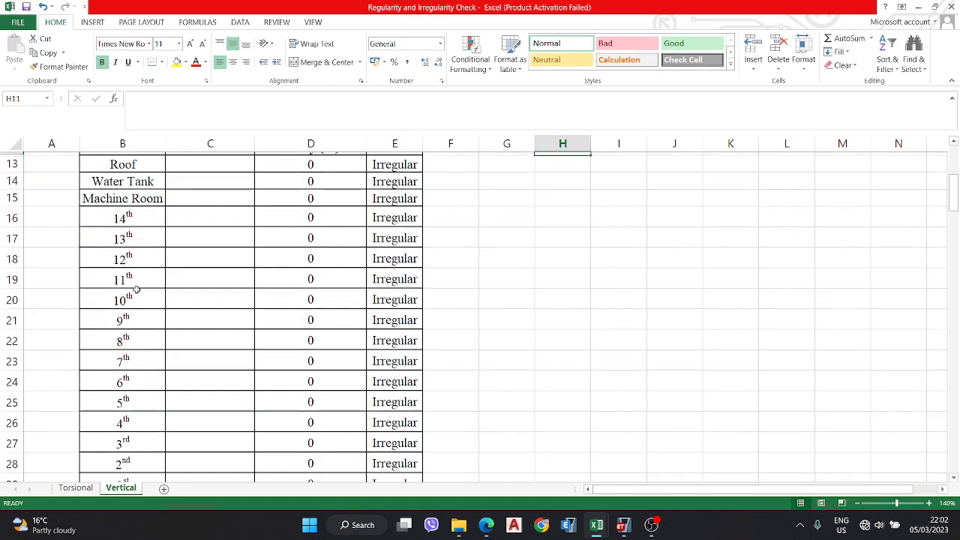
pyautogui.scroll(2, 137, 289)
pyautogui.scroll(-4, 338, 388)
pyautogui.scroll(-3, 345, 349)
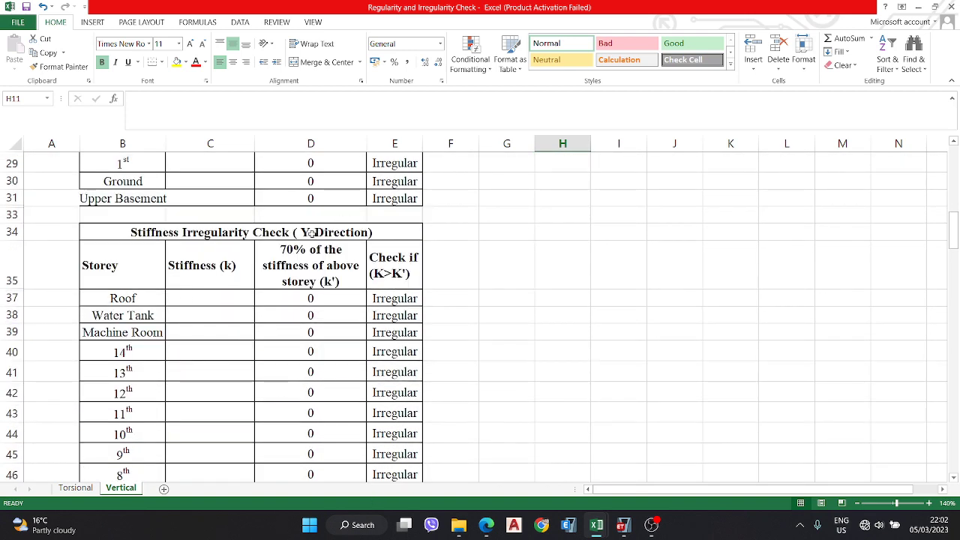
pyautogui.scroll(5, 277, 289)
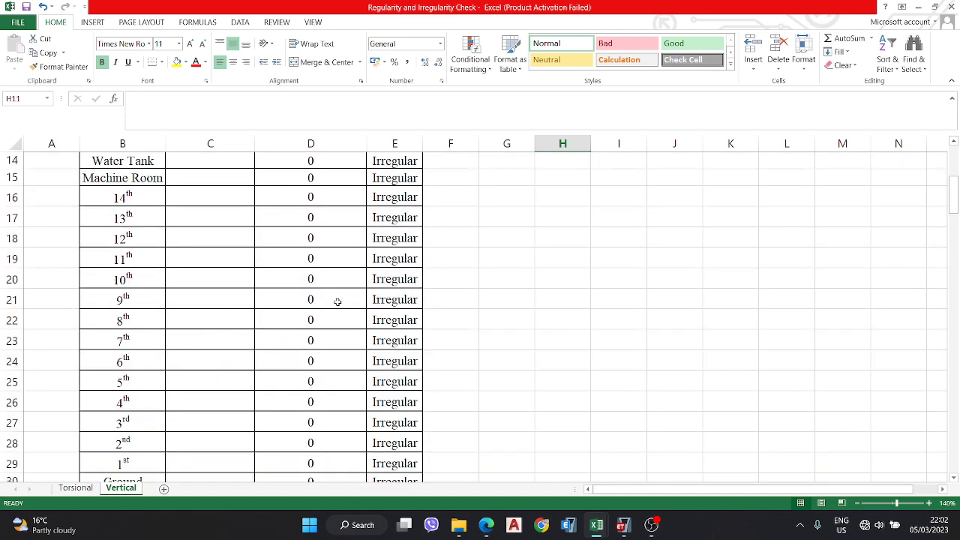
pyautogui.scroll(-4, 337, 302)
pyautogui.scroll(-2, 290, 327)
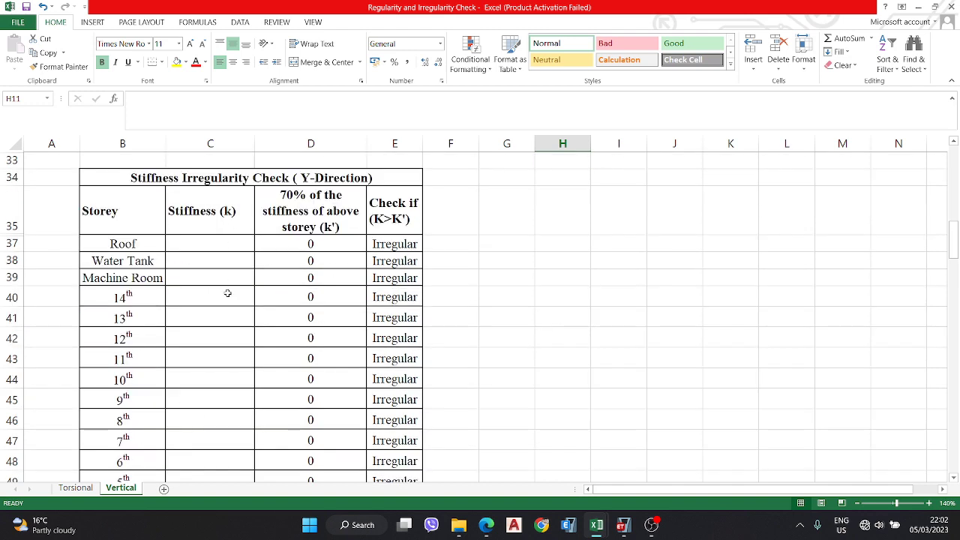
pyautogui.scroll(-3, 227, 294)
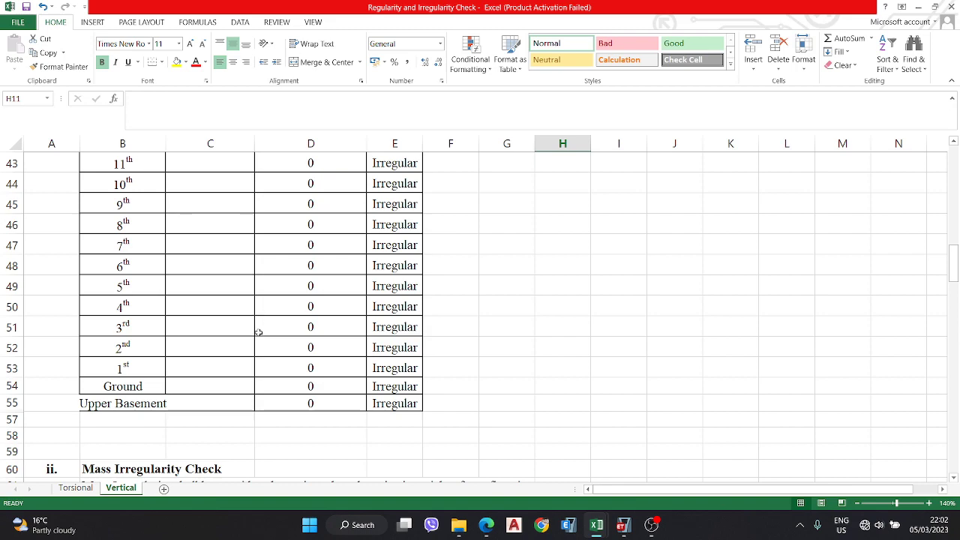
# - Switch to ETABS and open a new story response plot for the model
pyautogui.scroll(-3, 258, 333)
pyautogui.scroll(15, 315, 337)
pyautogui.scroll(-4, 270, 345)
pyautogui.scroll(3, 195, 270)
pyautogui.click(623, 526)
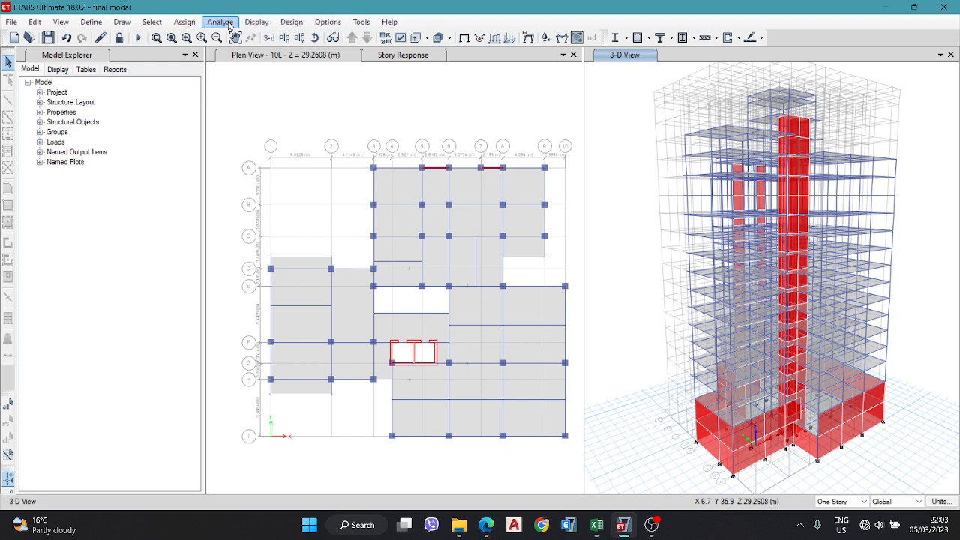
pyautogui.click(252, 22)
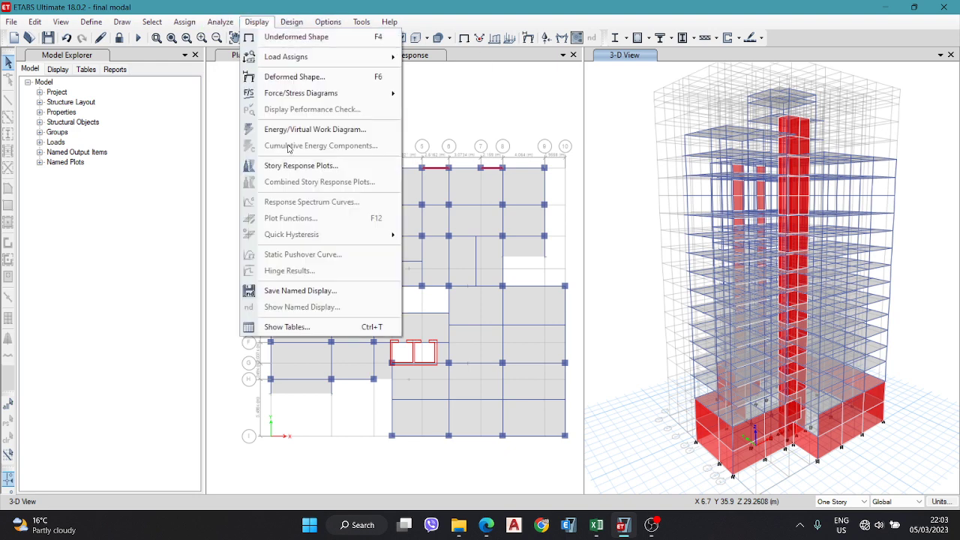
pyautogui.click(317, 173)
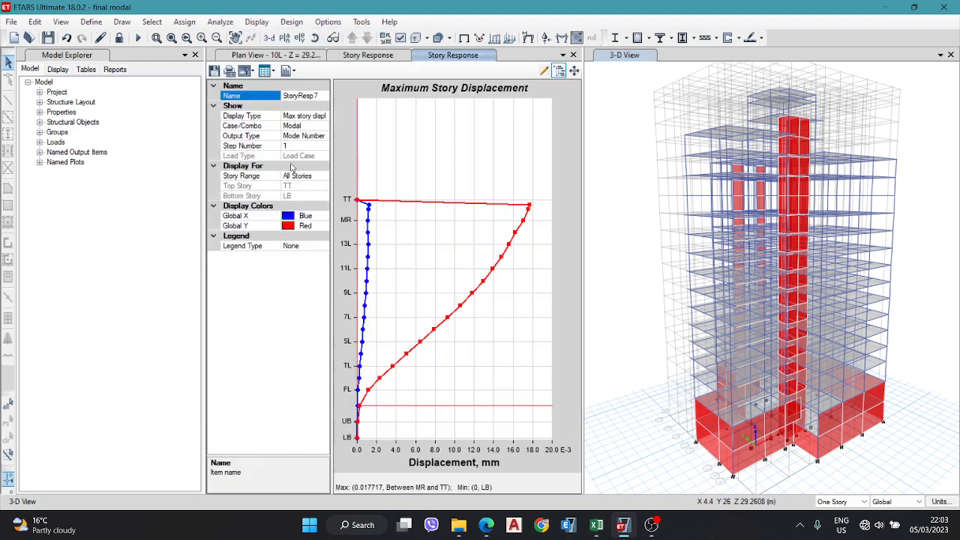
# - Set the story response plot to display story stiffness for load case EQx, with Step Number as the output type
pyautogui.click(315, 116)
pyautogui.click(323, 115)
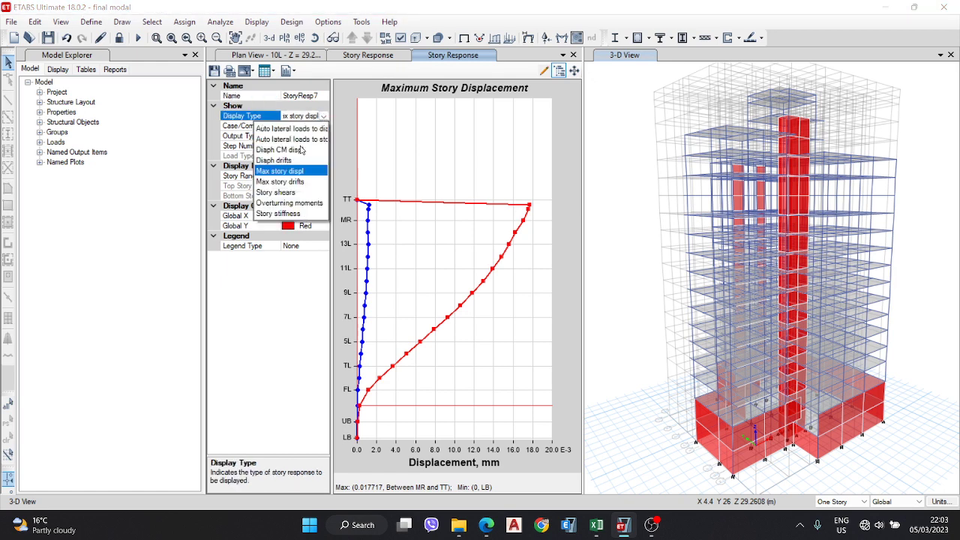
pyautogui.click(294, 214)
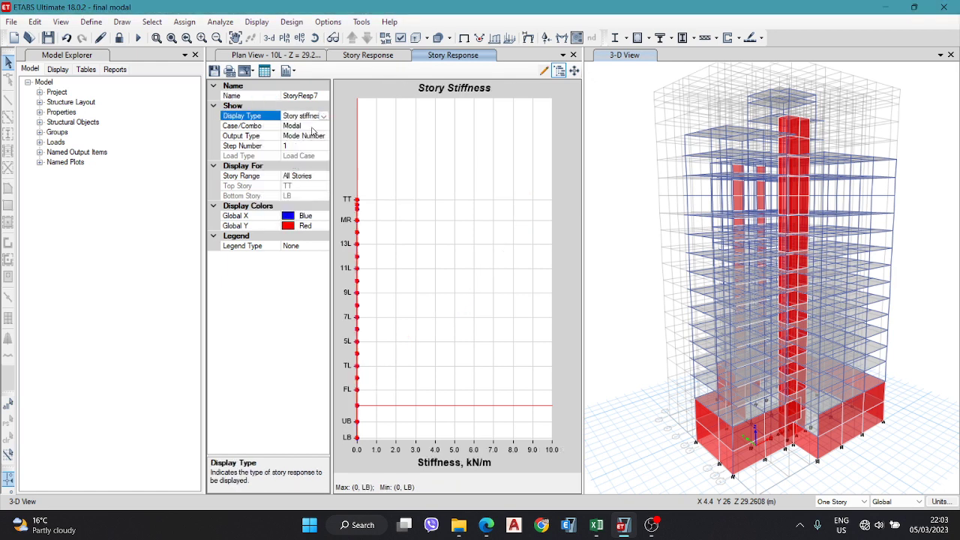
pyautogui.click(311, 126)
pyautogui.click(322, 126)
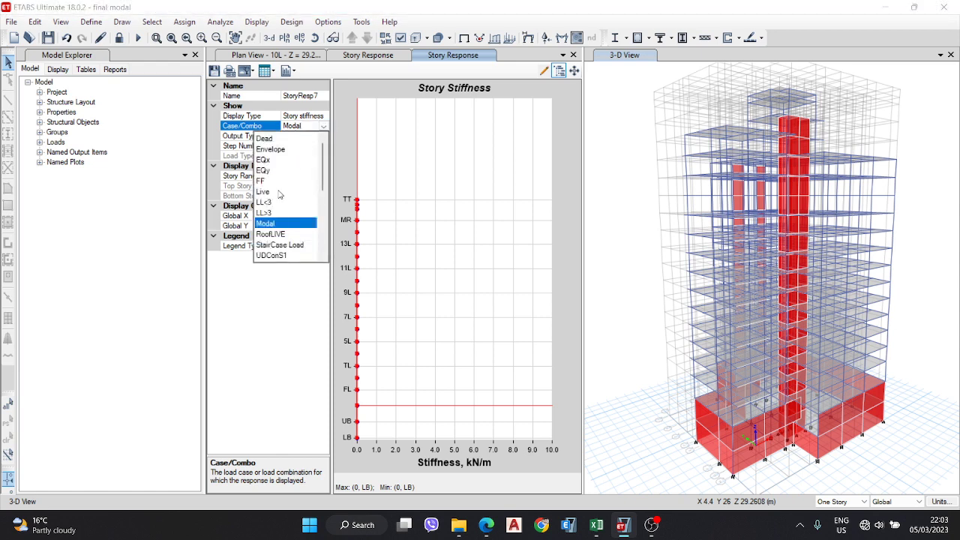
pyautogui.click(275, 161)
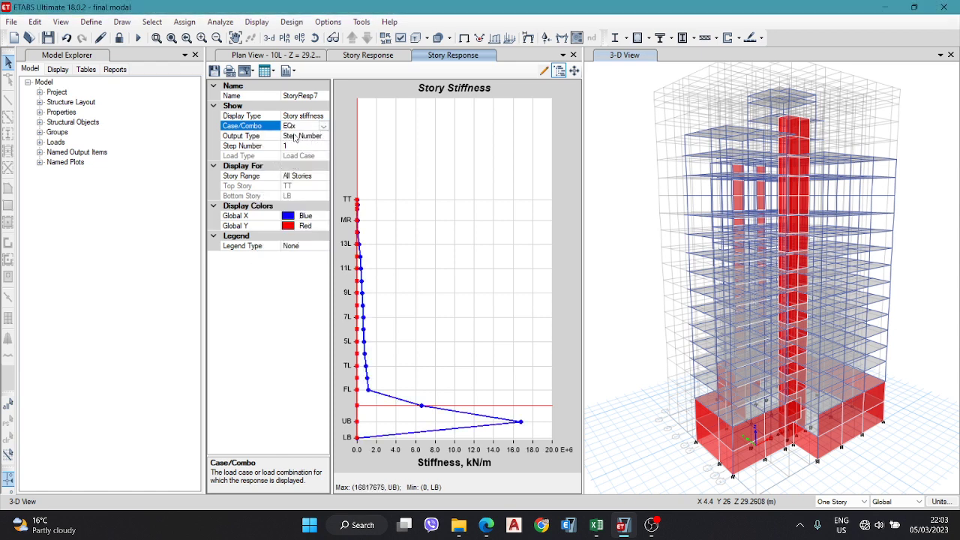
pyautogui.click(295, 136)
pyautogui.click(323, 136)
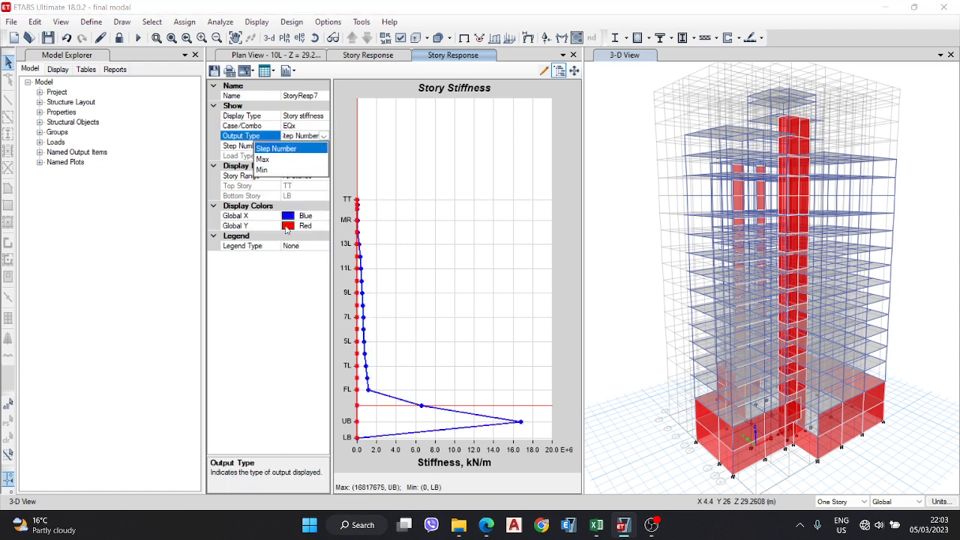
pyautogui.click(291, 148)
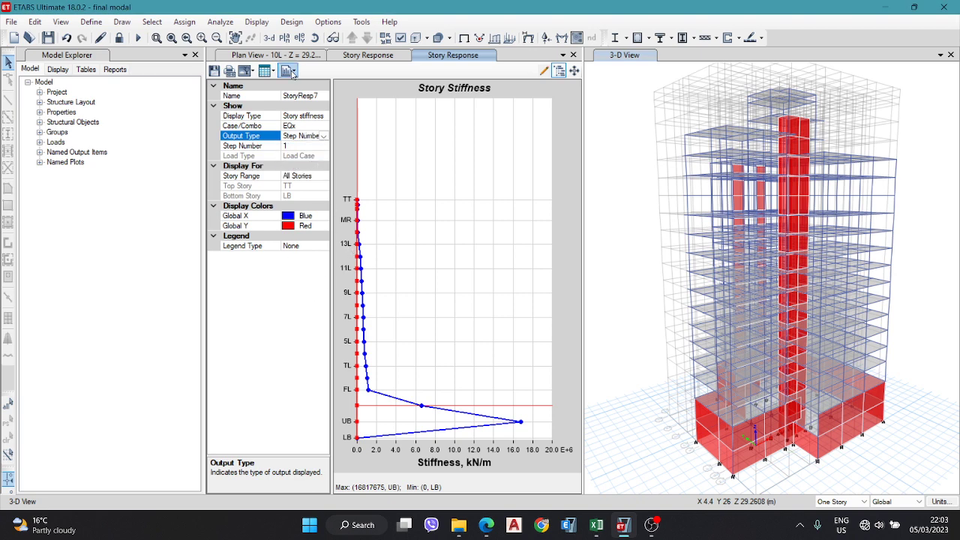
# - Show the EQx story stiffness plot data as a formatted table
pyautogui.click(269, 71)
pyautogui.click(284, 87)
pyautogui.click(269, 70)
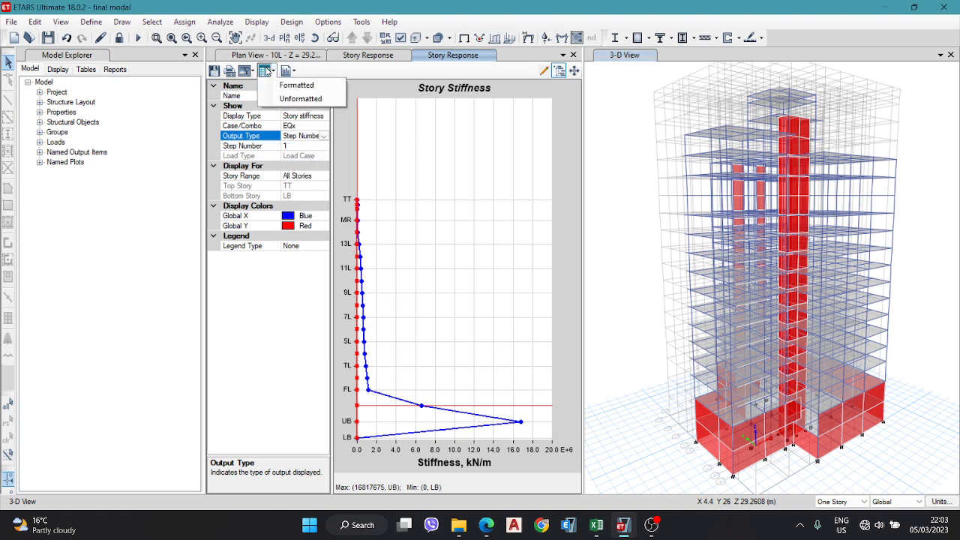
pyautogui.click(289, 87)
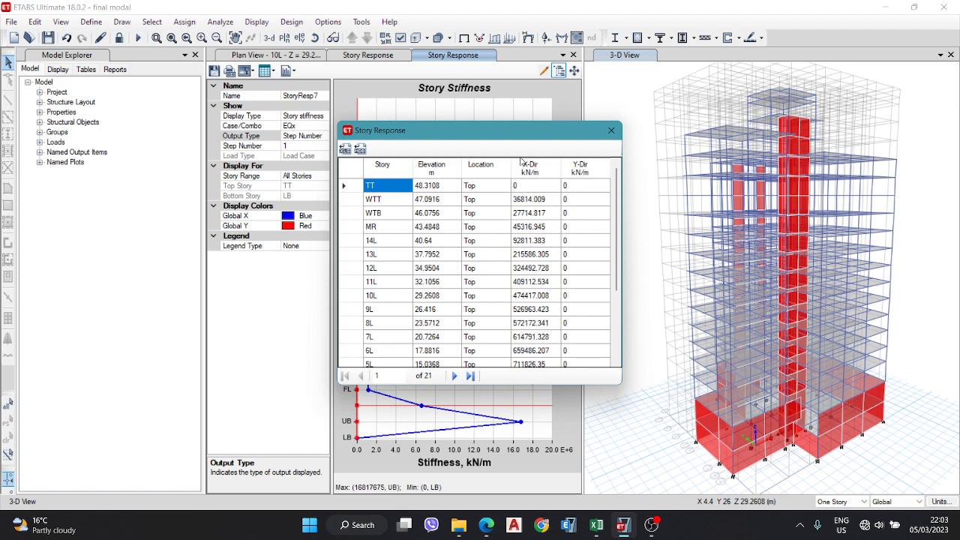
# - Copy the X-Dir stiffness values for stories WTT down to LB from the story response table
pyautogui.moveTo(535, 200); pyautogui.dragTo(539, 271)
pyautogui.moveTo(547, 304); pyautogui.dragTo(546, 387)
pyautogui.hotkey('ctrl', 'c')
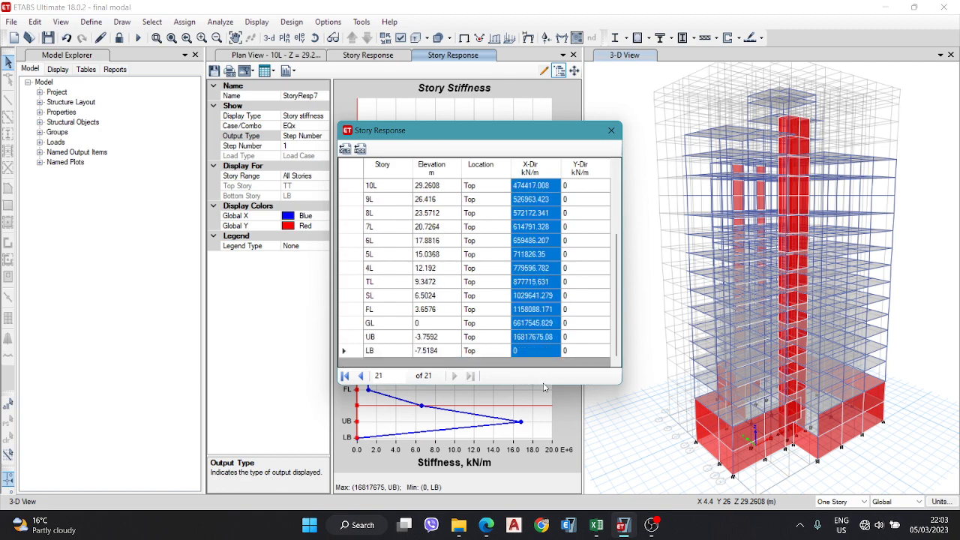
pyautogui.moveTo(540, 348); pyautogui.dragTo(547, 366)
# - Switch to the Regularity and Irregularity Check workbook and paste the stiffness values into the X-direction table's Stiffness (k) column, starting at Roof (C13)
pyautogui.moveTo(596, 526)
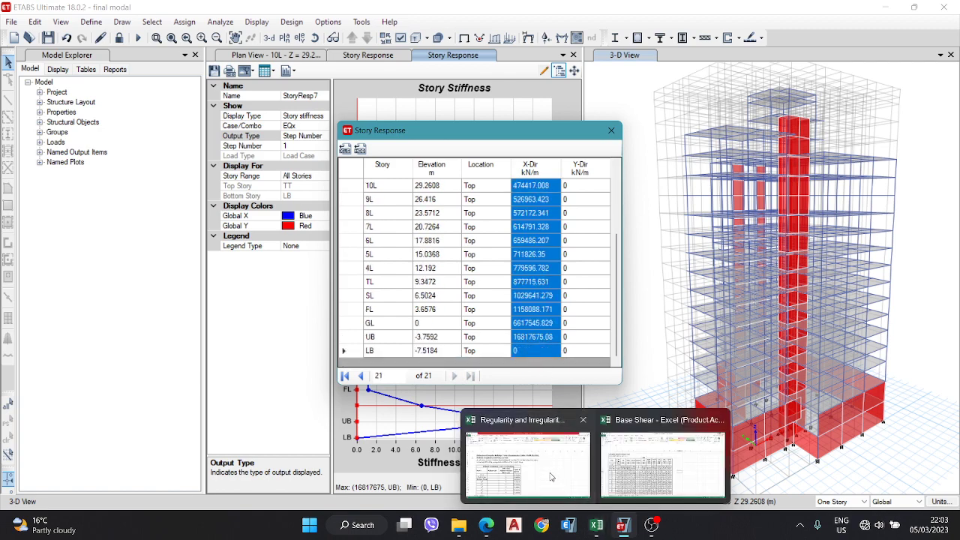
pyautogui.click(533, 462)
pyautogui.click(212, 323)
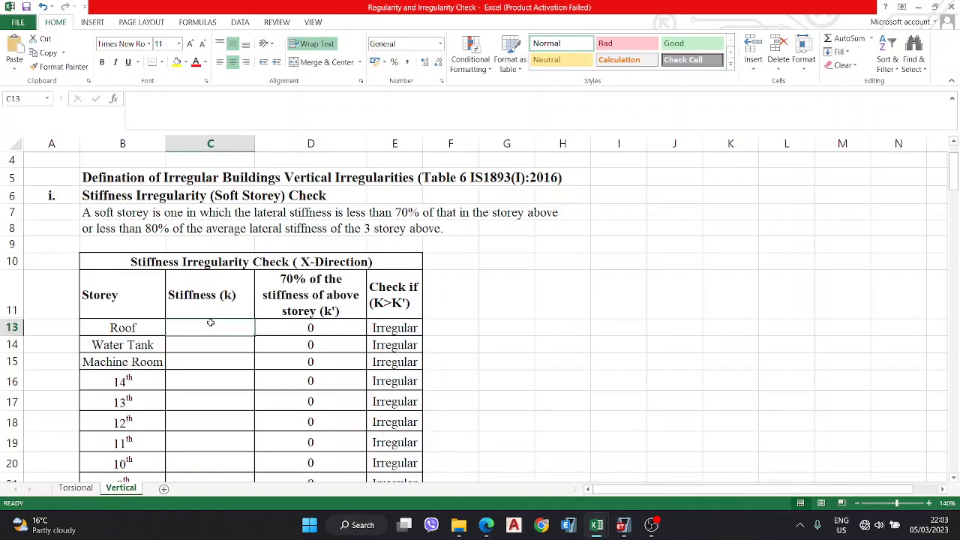
pyautogui.hotkey('ctrl', 'v')
pyautogui.scroll(-3, 211, 322)
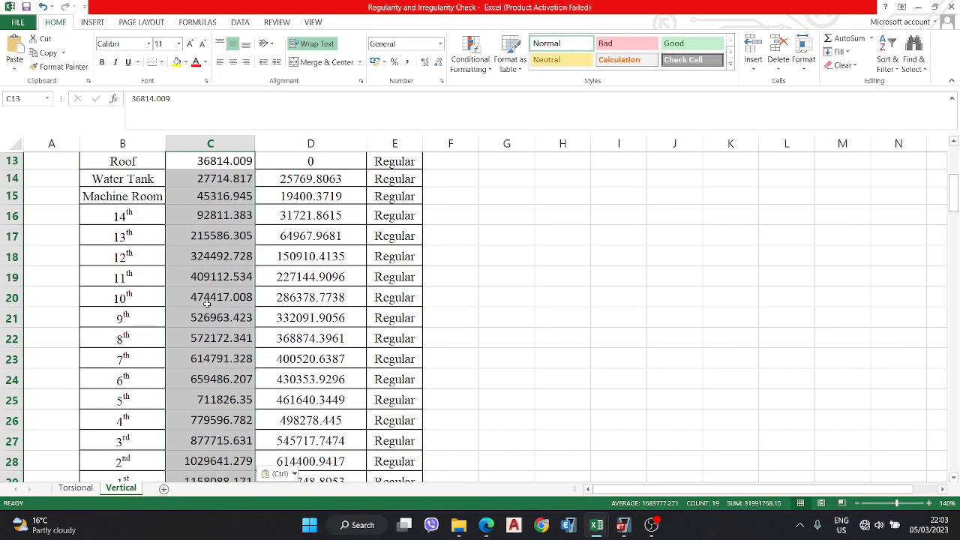
pyautogui.scroll(-1, 207, 304)
pyautogui.scroll(3, 217, 300)
# - Review the X-direction table's 70% stiffness column from Roof to Upper Basement and inspect the Roof row's formula without changing it
pyautogui.click(320, 275)
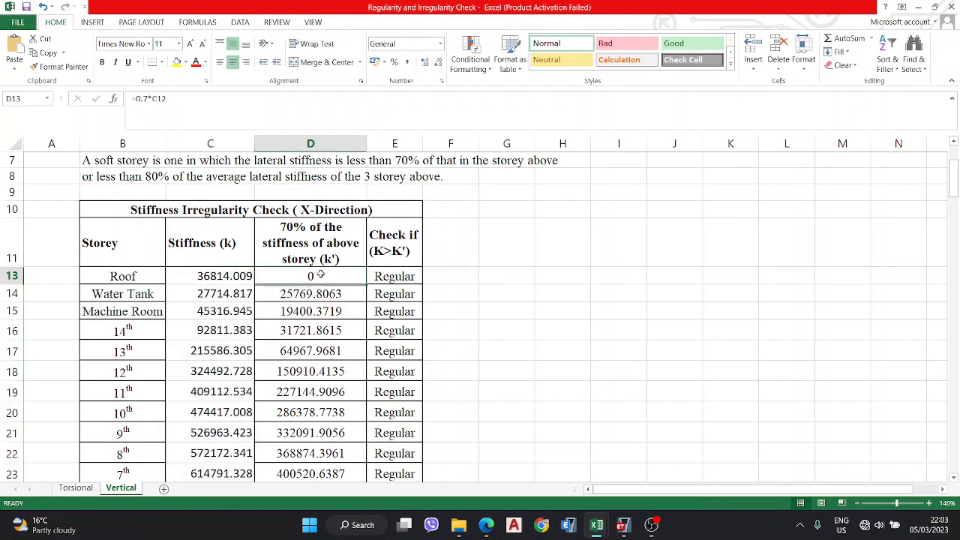
pyautogui.hotkey('ctrl', 'Down')
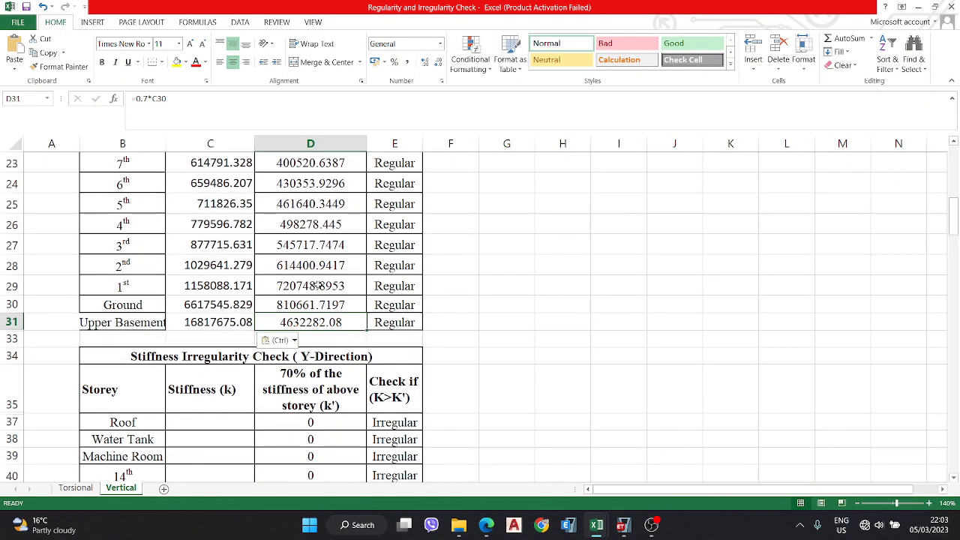
pyautogui.scroll(7, 317, 285)
pyautogui.scroll(-2, 289, 295)
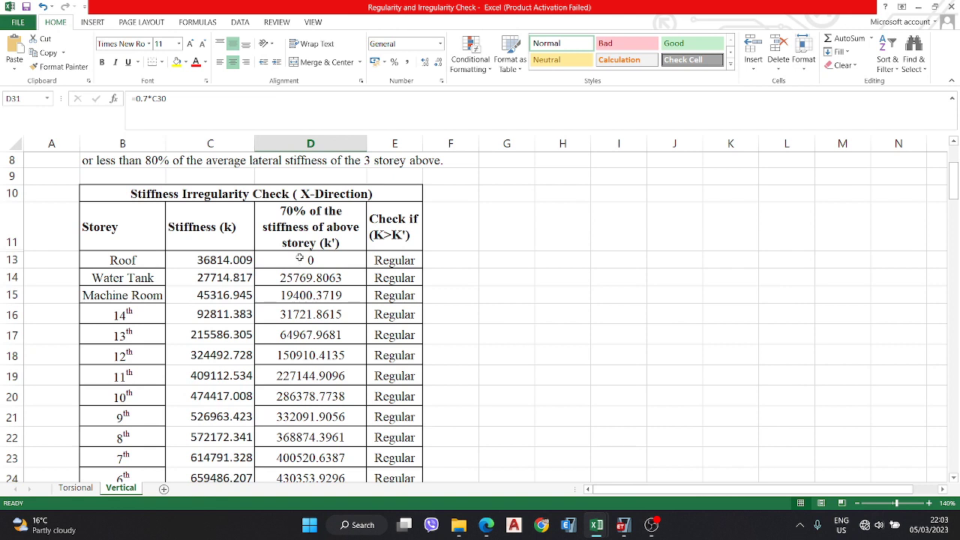
pyautogui.doubleClick(296, 261)
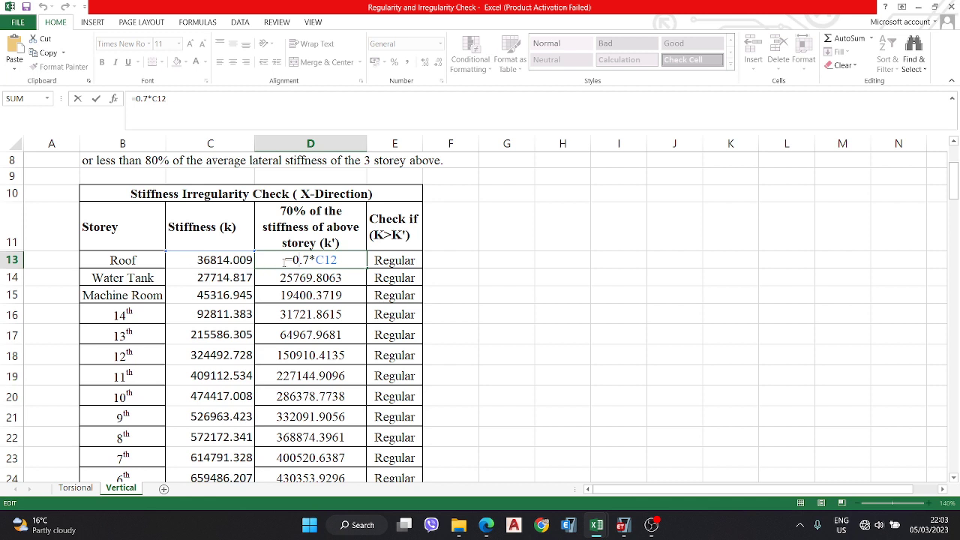
pyautogui.press('Escape')
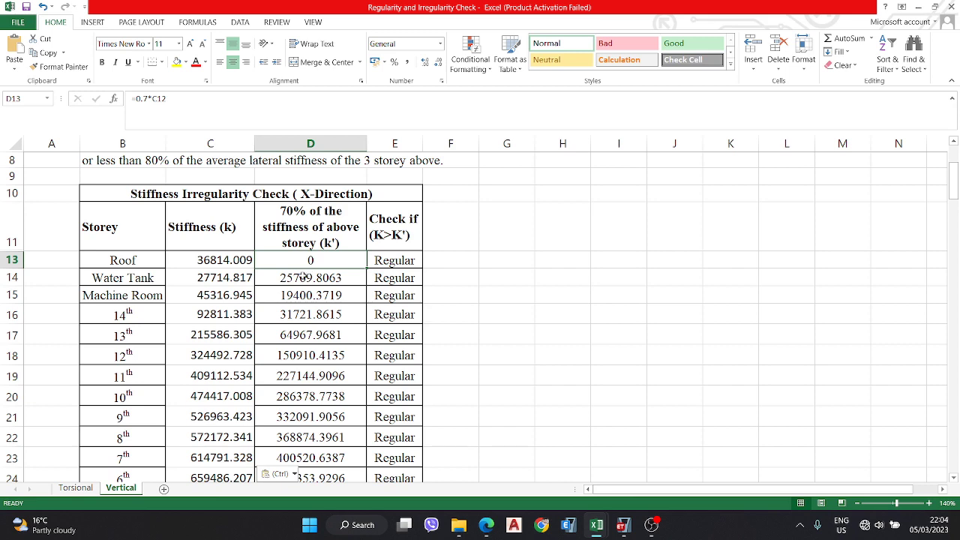
# - Inspect the Water Tank row's 70% stiffness formula against the soft storey definition, leaving it unedited
pyautogui.doubleClick(303, 277)
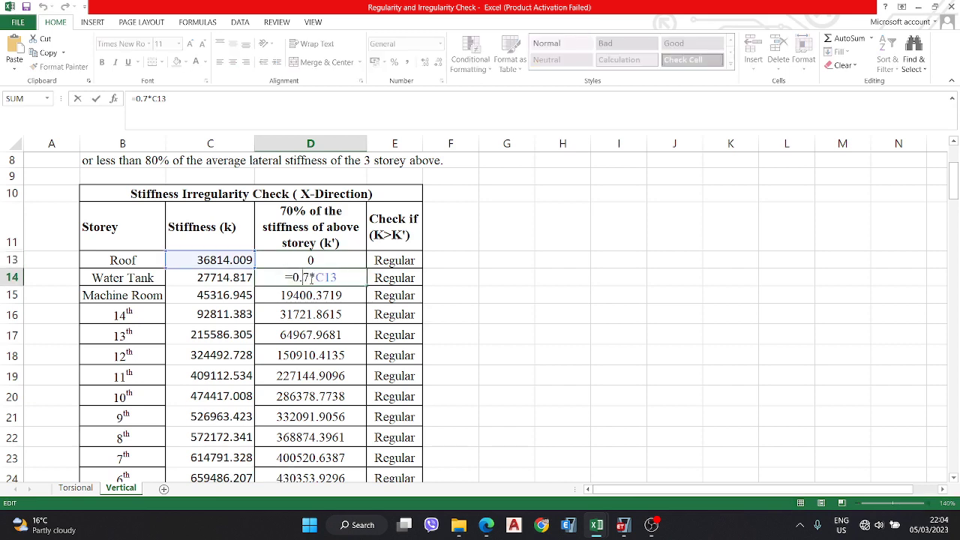
pyautogui.scroll(2, 311, 277)
pyautogui.scroll(1, 451, 285)
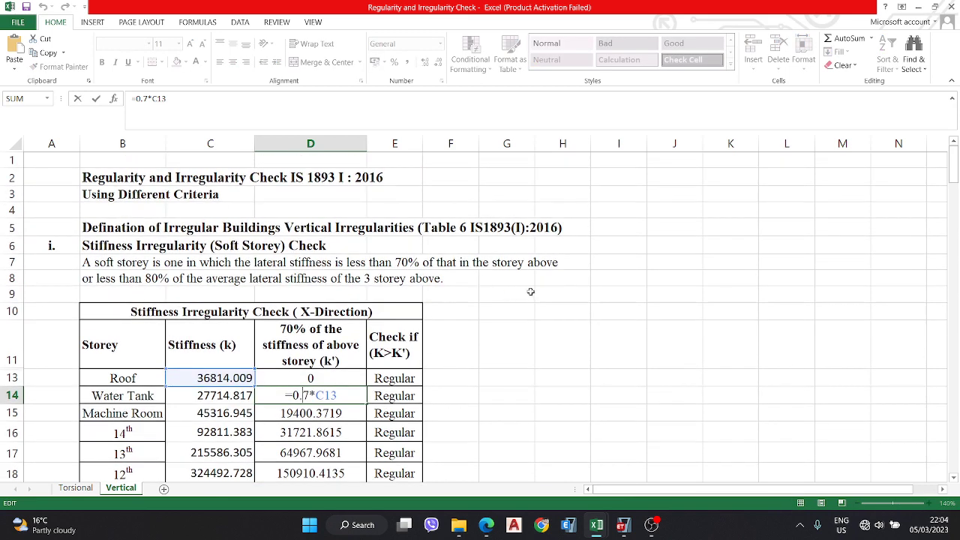
pyautogui.press('Escape')
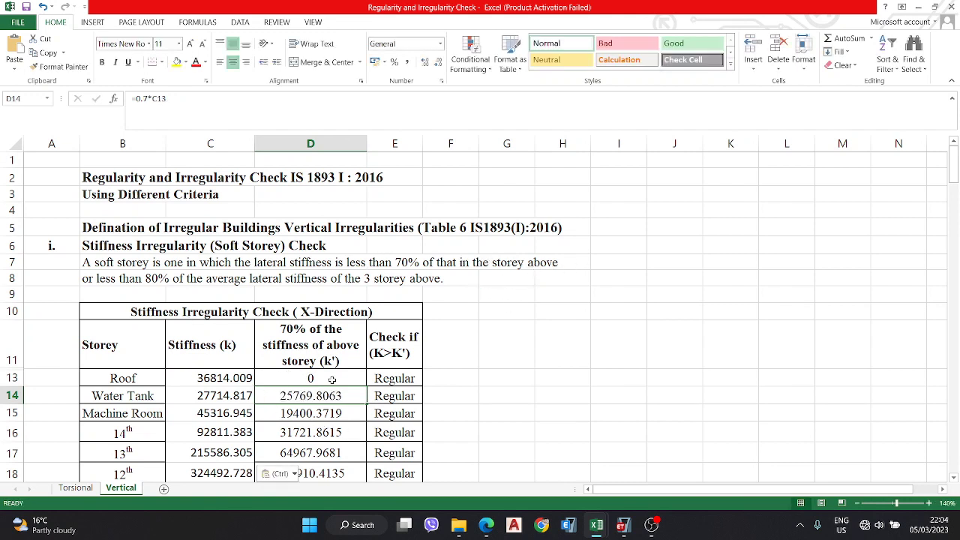
pyautogui.scroll(-2, 331, 380)
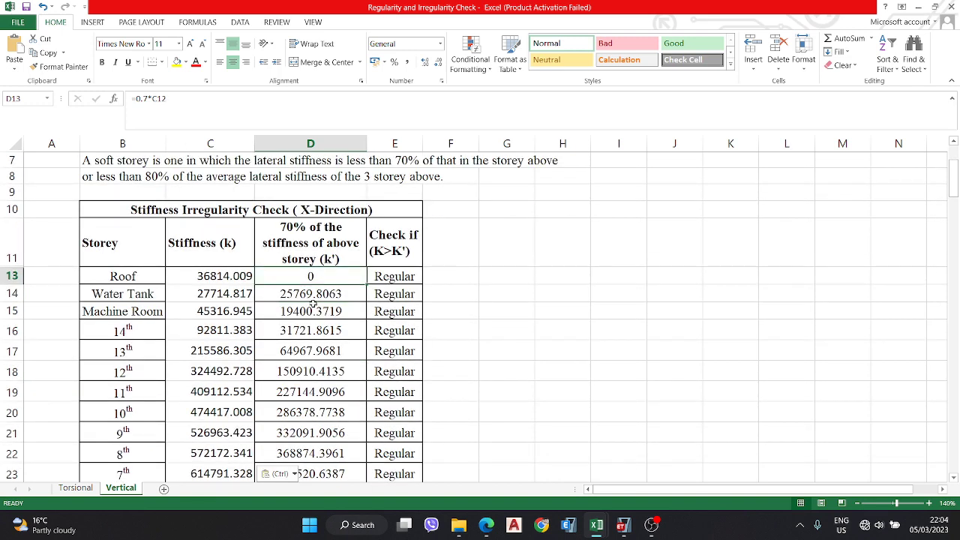
pyautogui.doubleClick(279, 292)
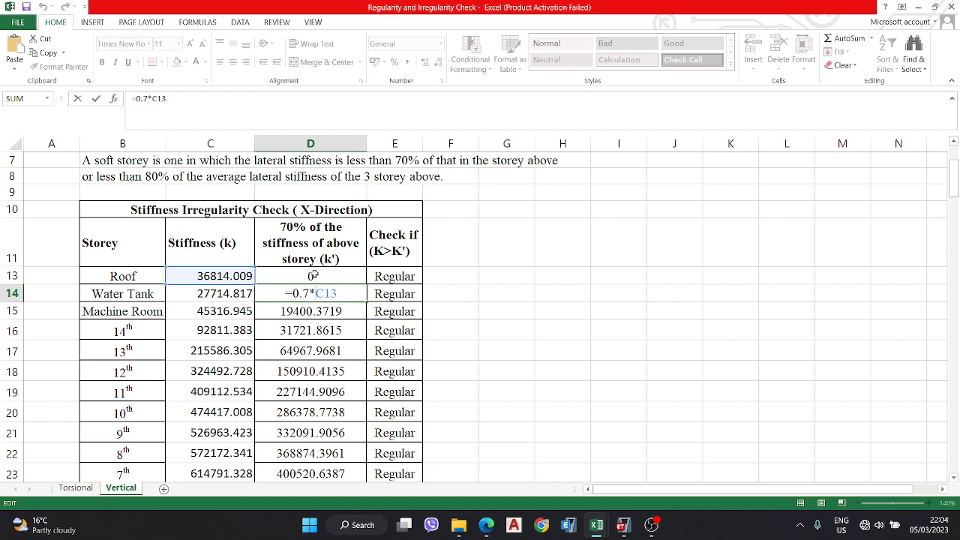
pyautogui.hotkey('ctrl', 'Return')
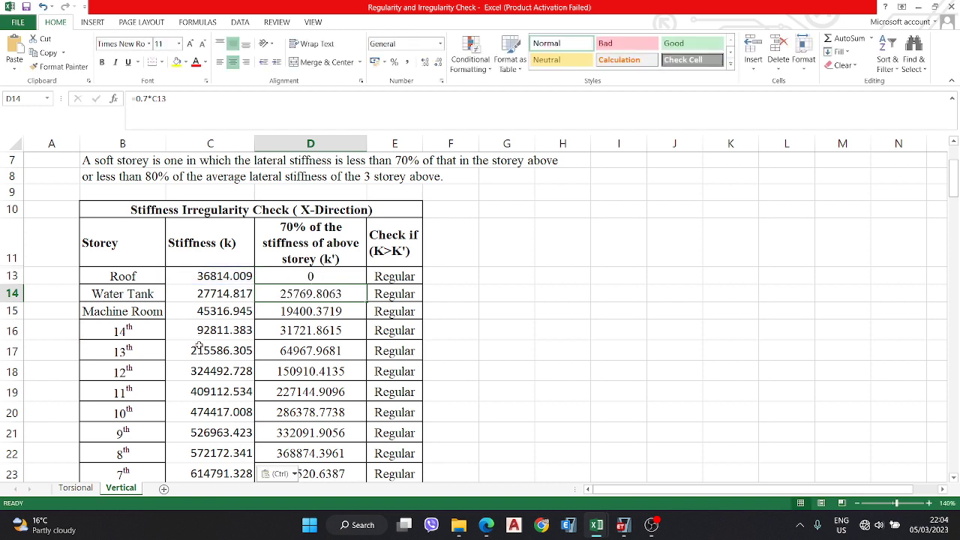
# - Inspect the 13th storey's 70% stiffness formula and its Regular/Irregular comparison formula in the X-direction table
pyautogui.doubleClick(329, 350)
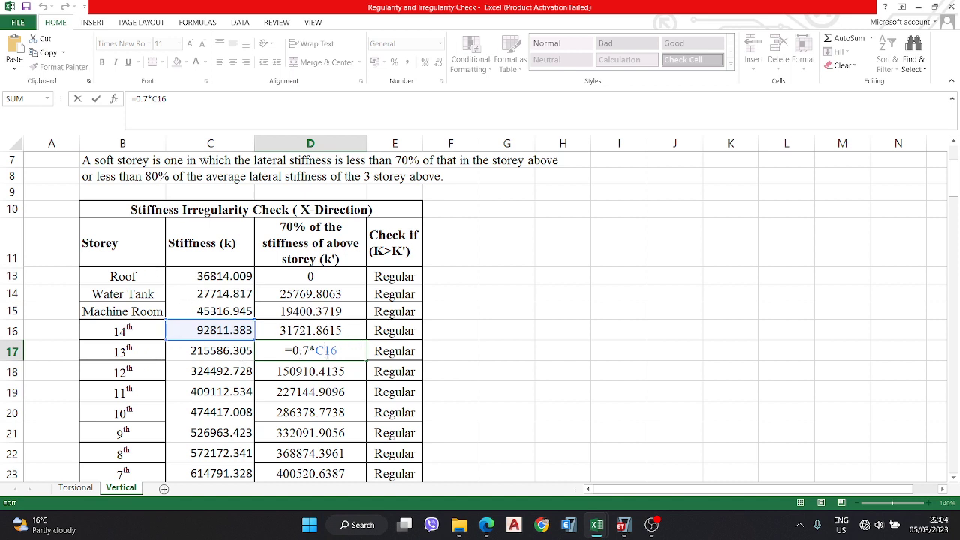
pyautogui.press('Return')
pyautogui.doubleClick(394, 357)
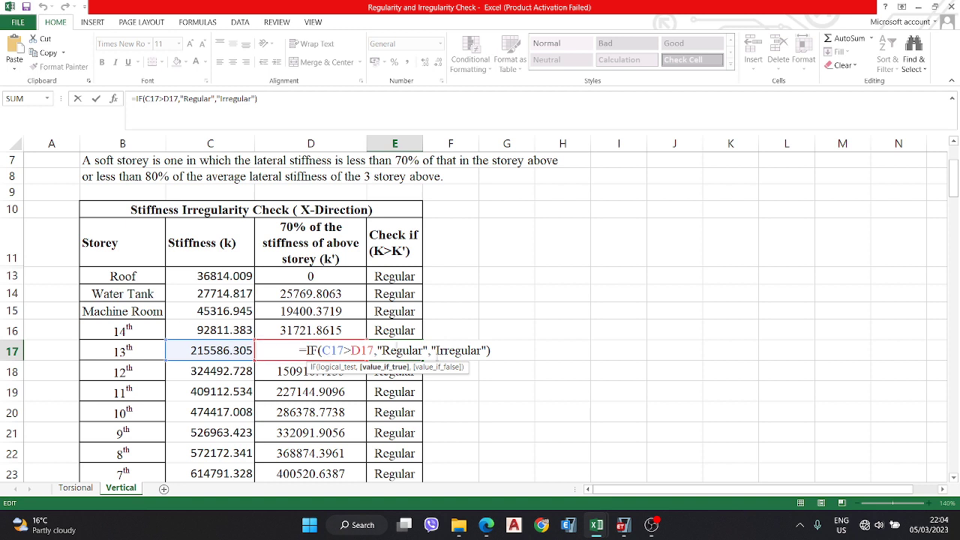
pyautogui.press('Escape')
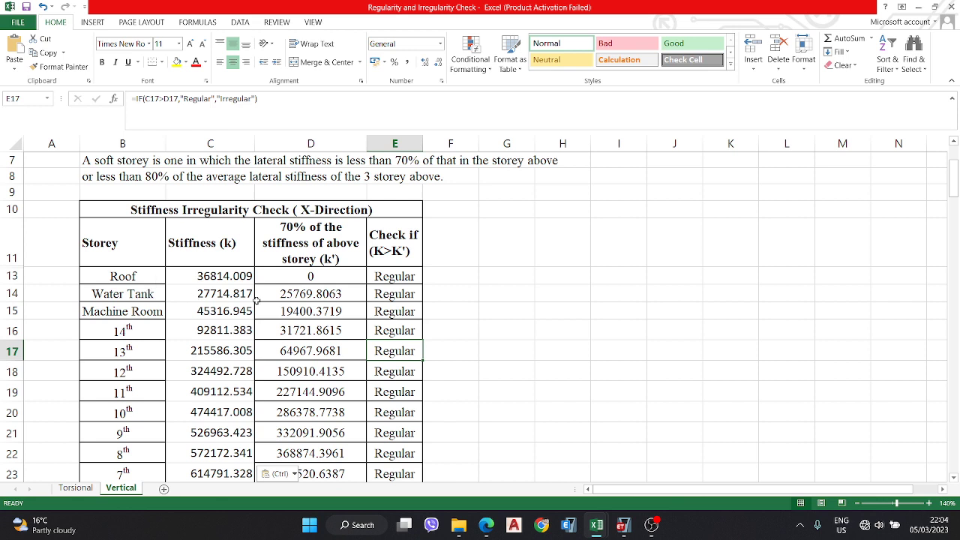
# - Compare the Water Tank row's stiffness with its 70% value and recheck the formula behind that value
pyautogui.click(223, 298)
pyautogui.click(290, 296)
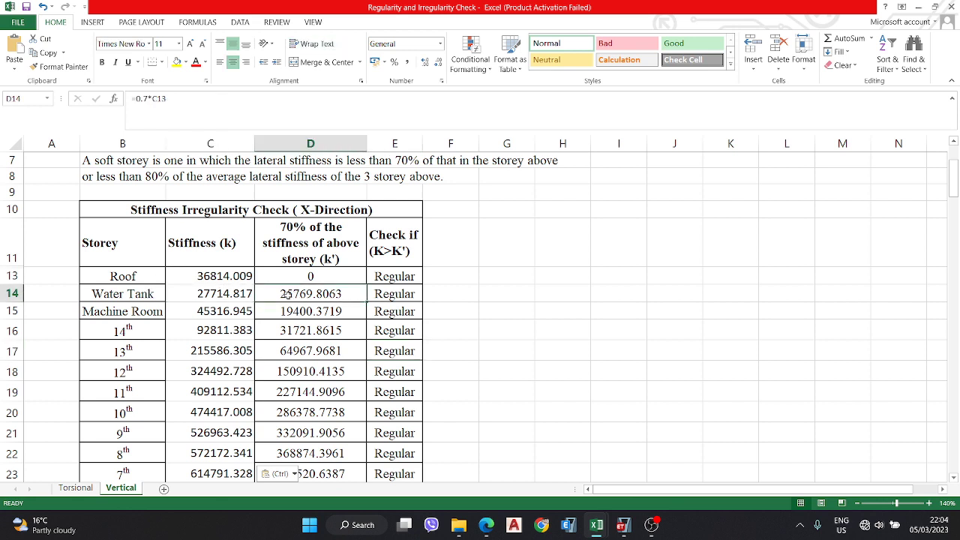
pyautogui.doubleClick(291, 295)
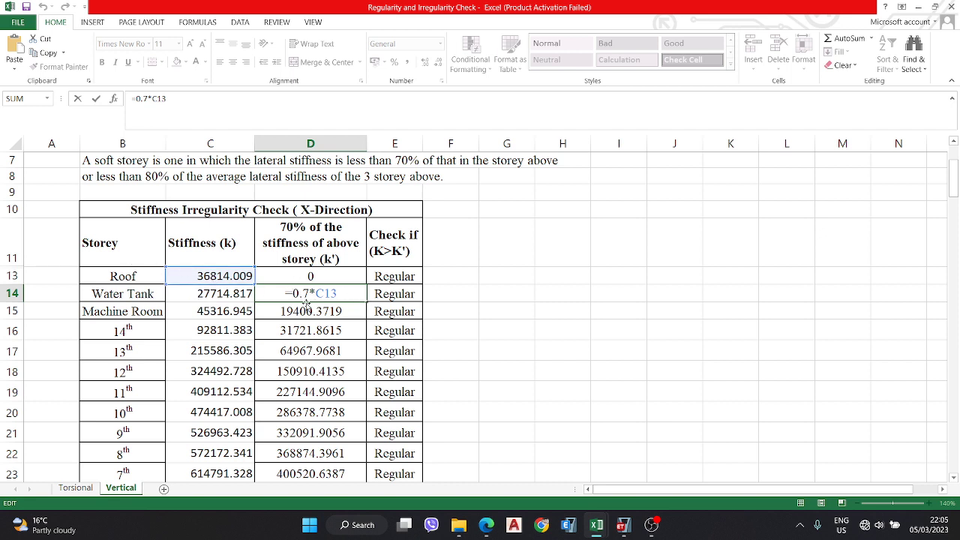
pyautogui.hotkey('ctrl', 'Return')
# - Examine the 10th storey's stiffness, its 70% stiffness formula and its Regular/Irregular comparison formula in the X-direction table
pyautogui.scroll(-2, 164, 321)
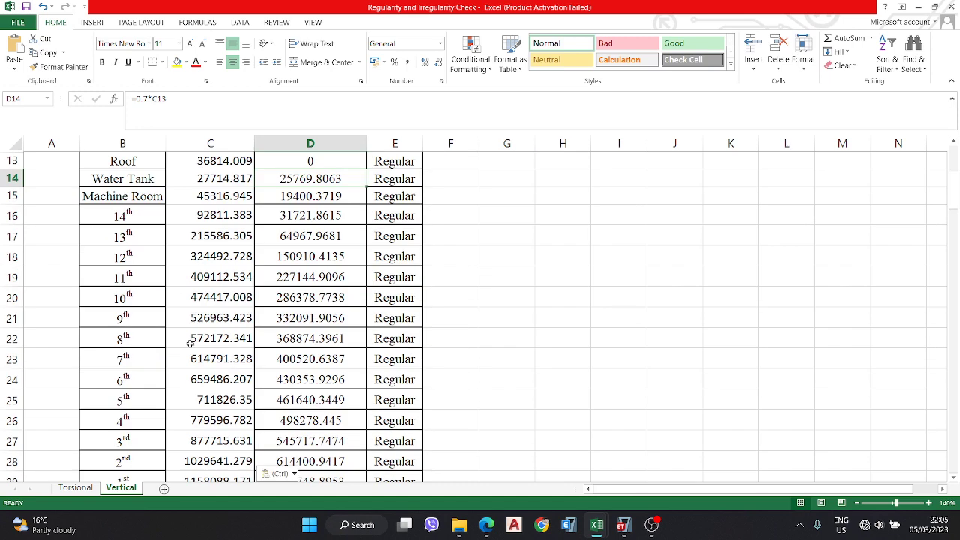
pyautogui.click(209, 298)
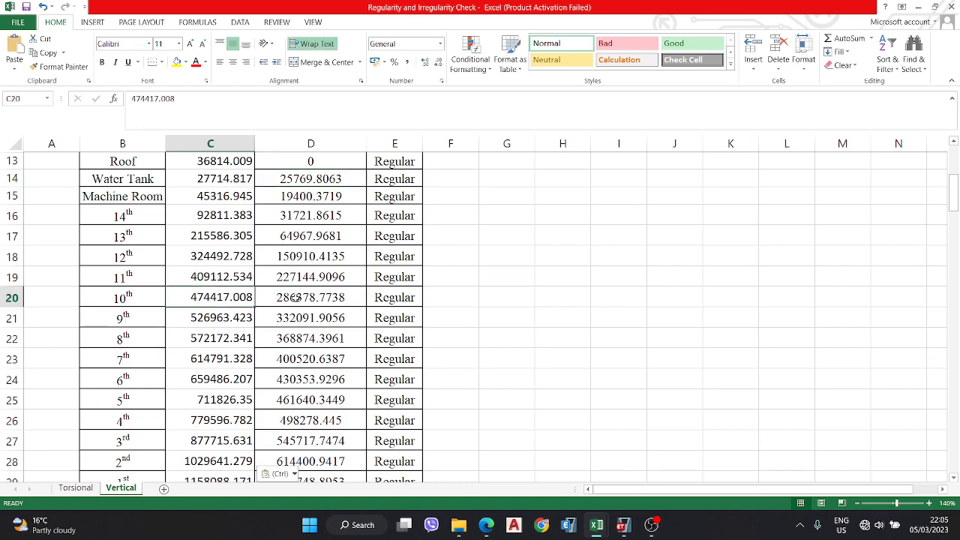
pyautogui.doubleClick(310, 297)
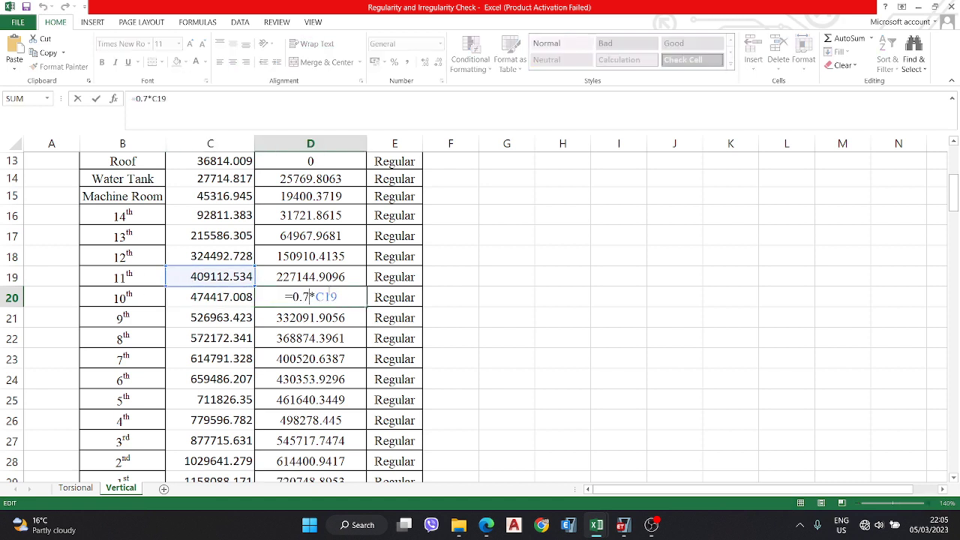
pyautogui.press('Escape')
pyautogui.click(398, 300)
pyautogui.doubleClick(397, 300)
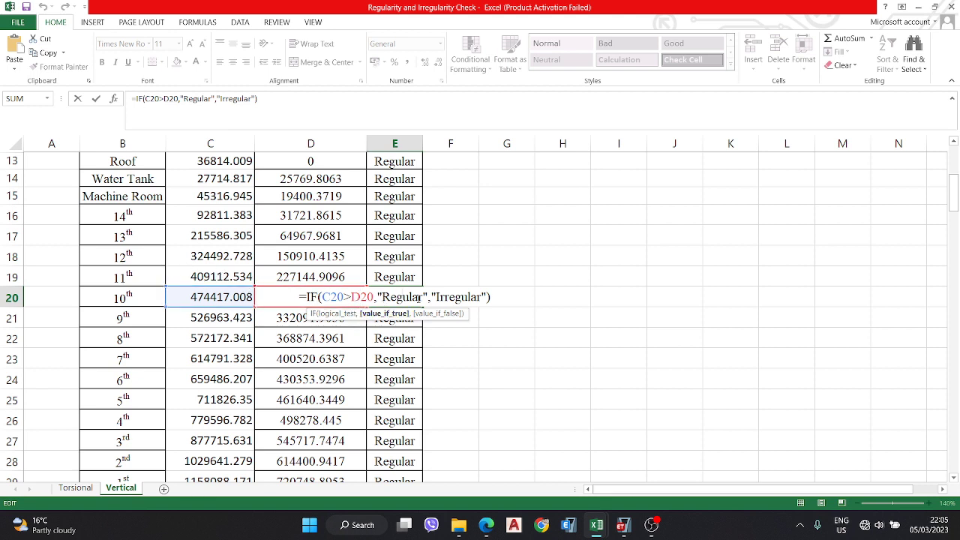
# - Leave the 10th storey's check formula unedited and look over the blank Y-direction stiffness irregularity table
pyautogui.hotkey('ctrl', 'Return')
pyautogui.scroll(-4, 493, 285)
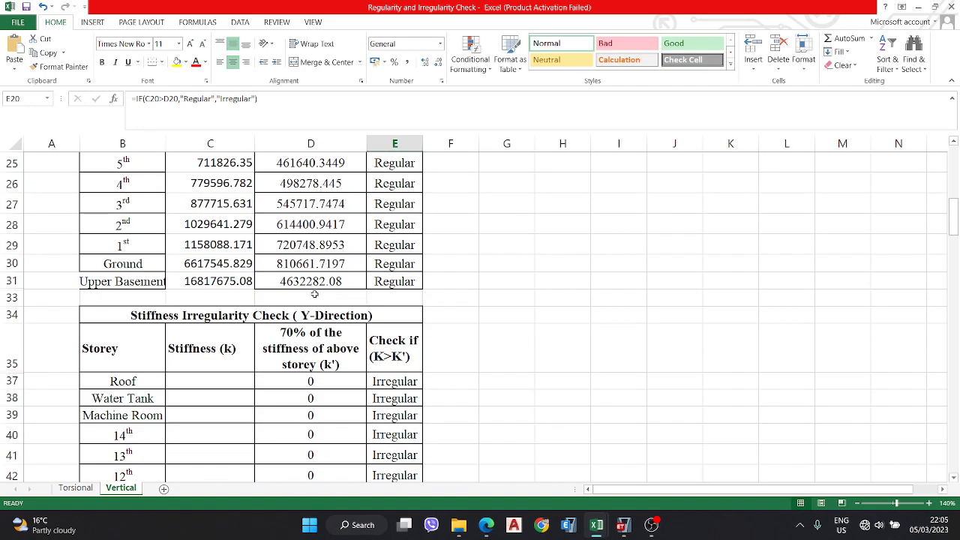
pyautogui.scroll(-1, 315, 295)
pyautogui.scroll(-1, 265, 212)
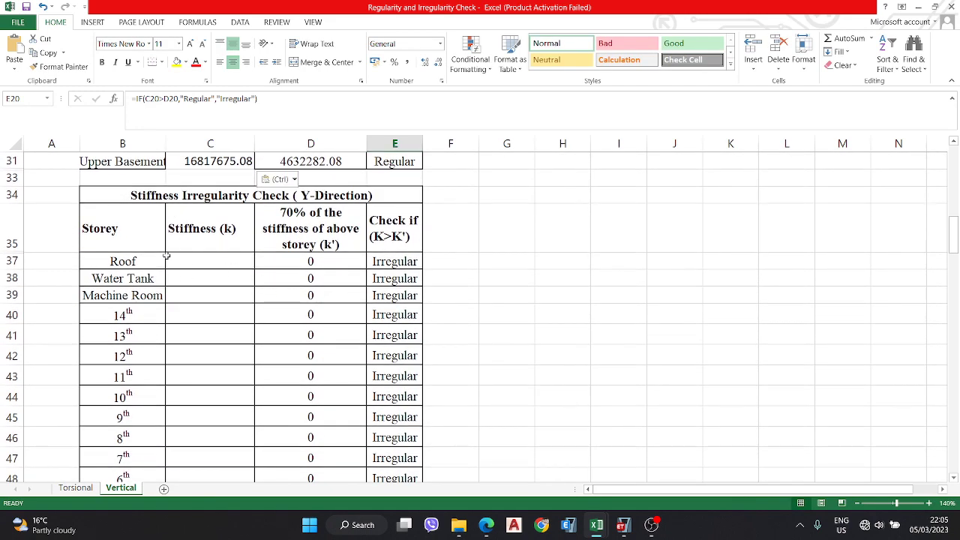
pyautogui.scroll(2, 353, 255)
pyautogui.scroll(-2, 360, 291)
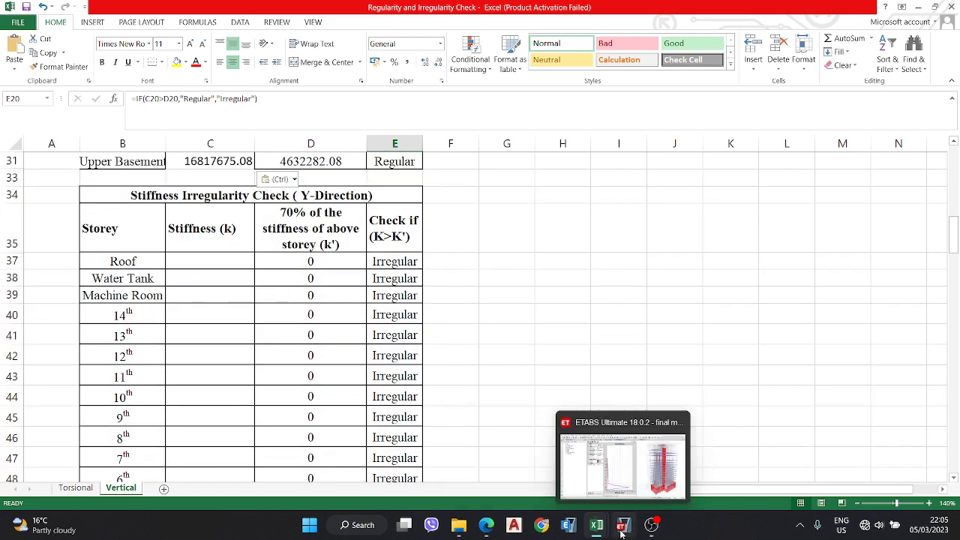
# - Switch to ETABS, close the open Story Response table and set the story stiffness plot's load case to EQy
pyautogui.click(582, 467)
pyautogui.click(611, 131)
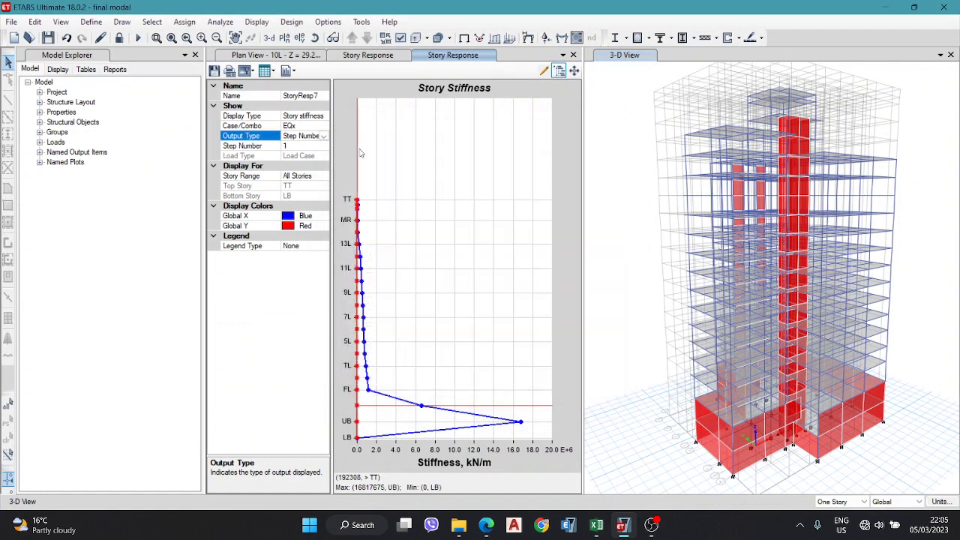
pyautogui.click(315, 126)
pyautogui.click(323, 126)
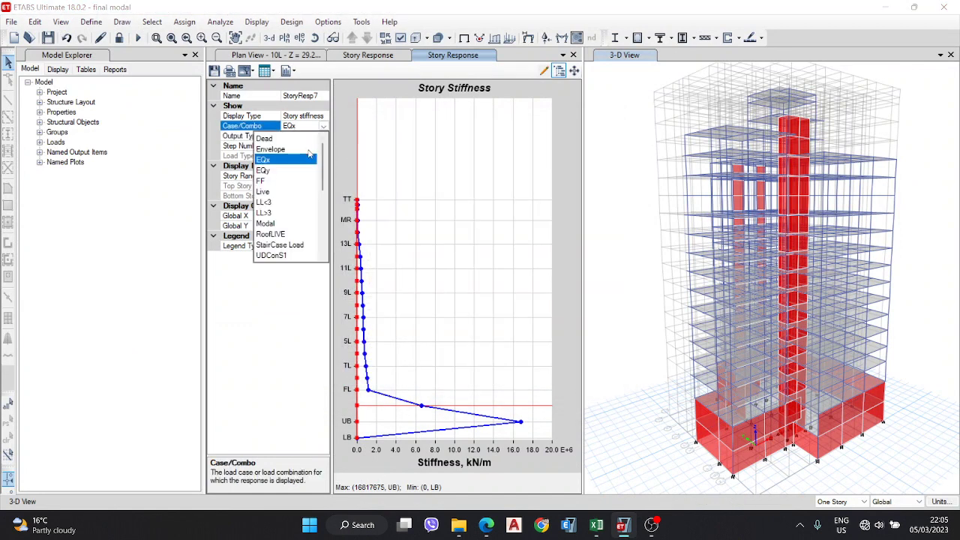
pyautogui.click(264, 170)
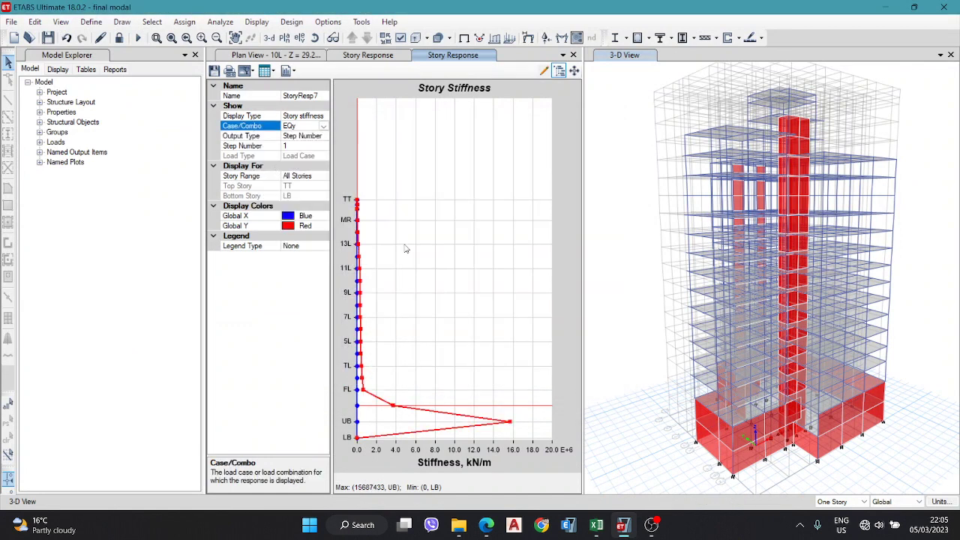
# - Copy the Y-Dir stiffness values from the formatted Story Response table into the Excel Y-direction table's Stiffness (k) column, starting at Roof
pyautogui.click(267, 71)
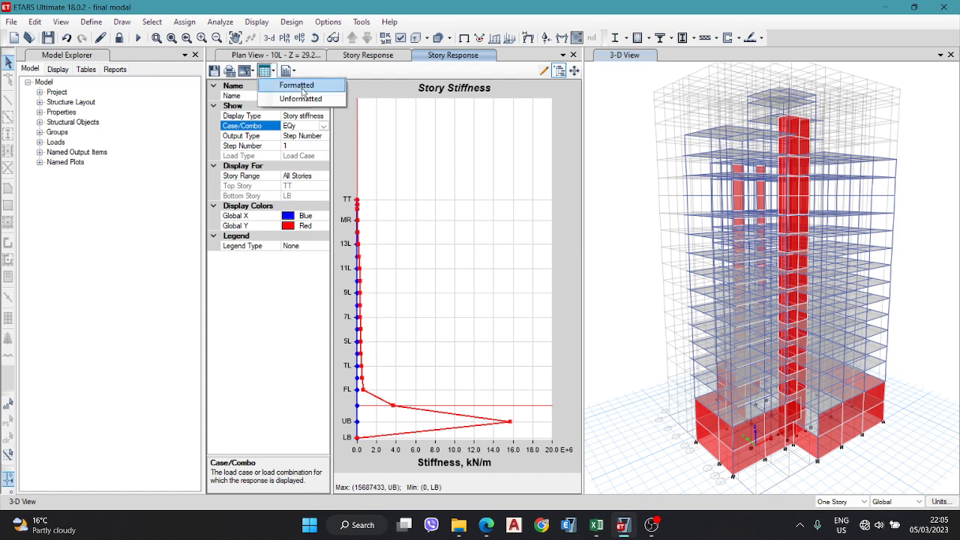
pyautogui.click(295, 81)
pyautogui.moveTo(584, 202); pyautogui.dragTo(578, 400)
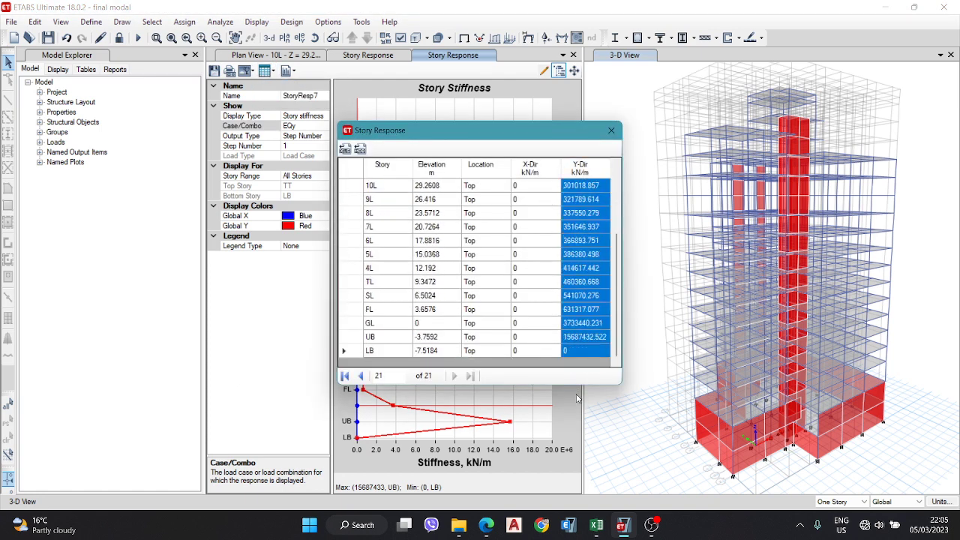
pyautogui.moveTo(597, 525)
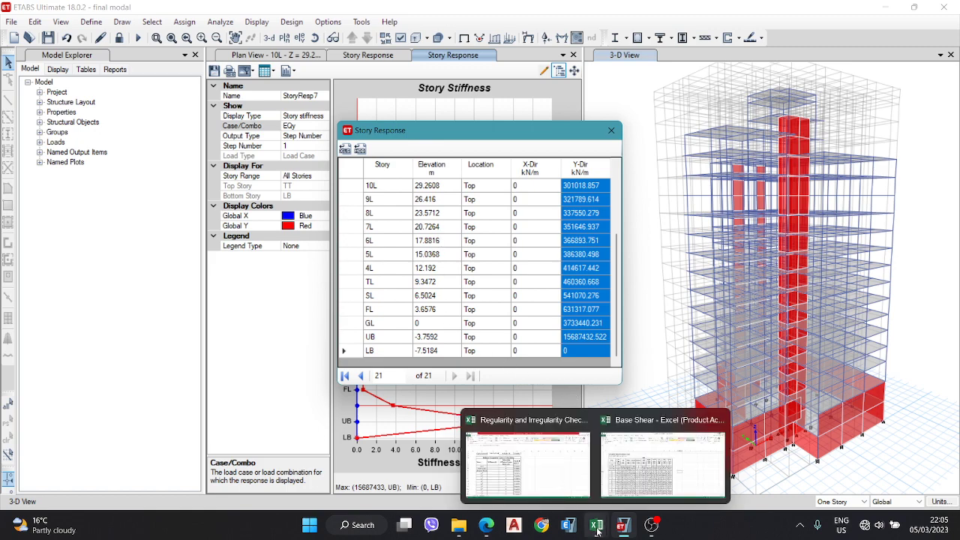
pyautogui.click(532, 457)
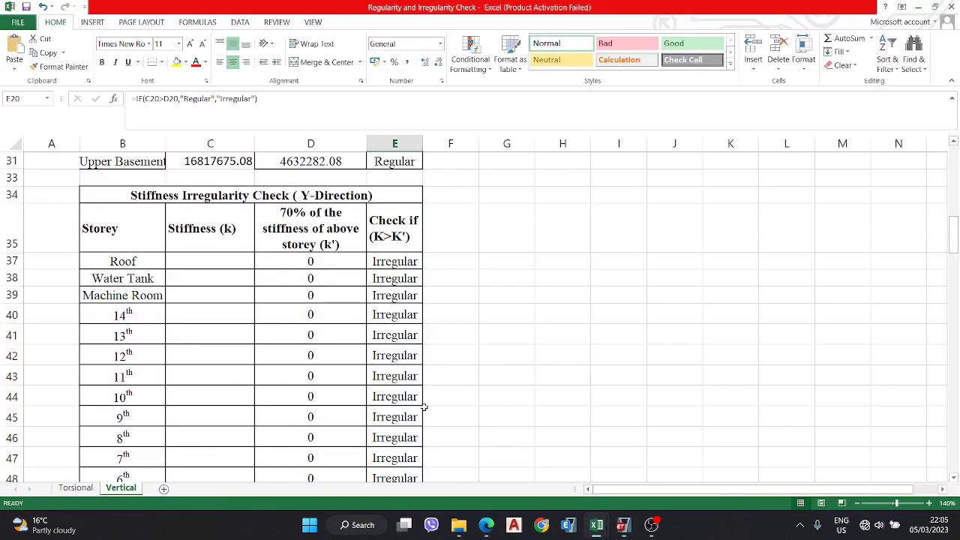
pyautogui.click(205, 255)
pyautogui.hotkey('ctrl', 'v')
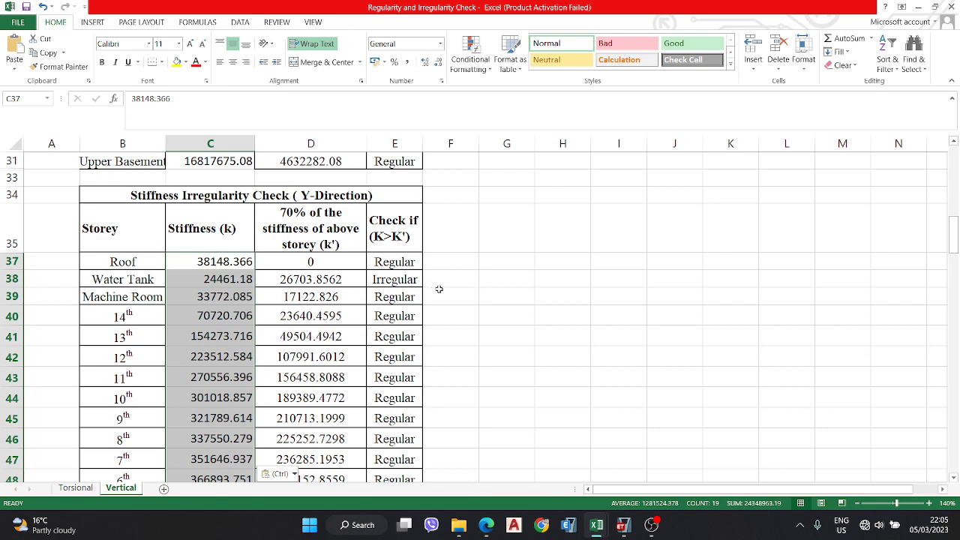
# - Inspect the Water Tank row's 70% stiffness formula and its Regular/Irregular comparison formula in the Y-direction table
pyautogui.scroll(-1, 434, 289)
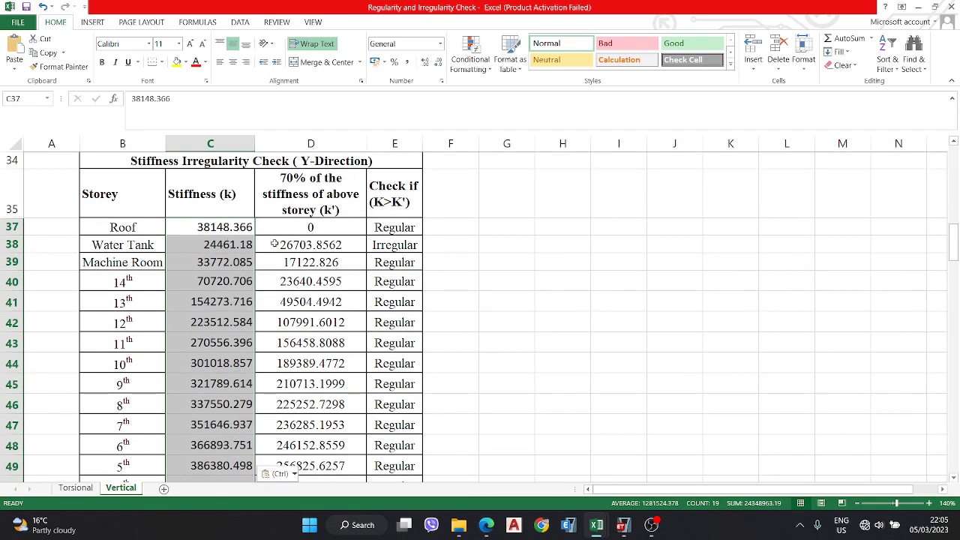
pyautogui.doubleClick(310, 245)
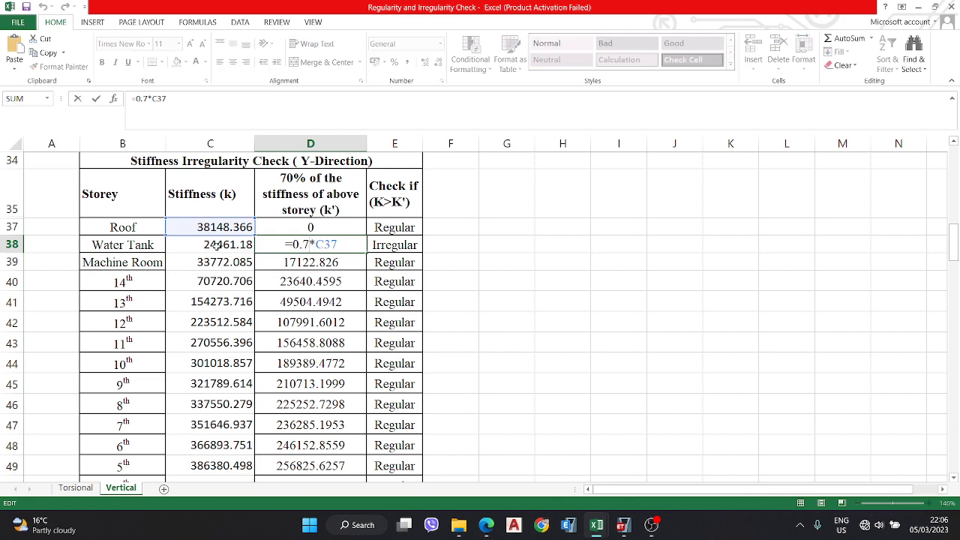
pyautogui.click(396, 246)
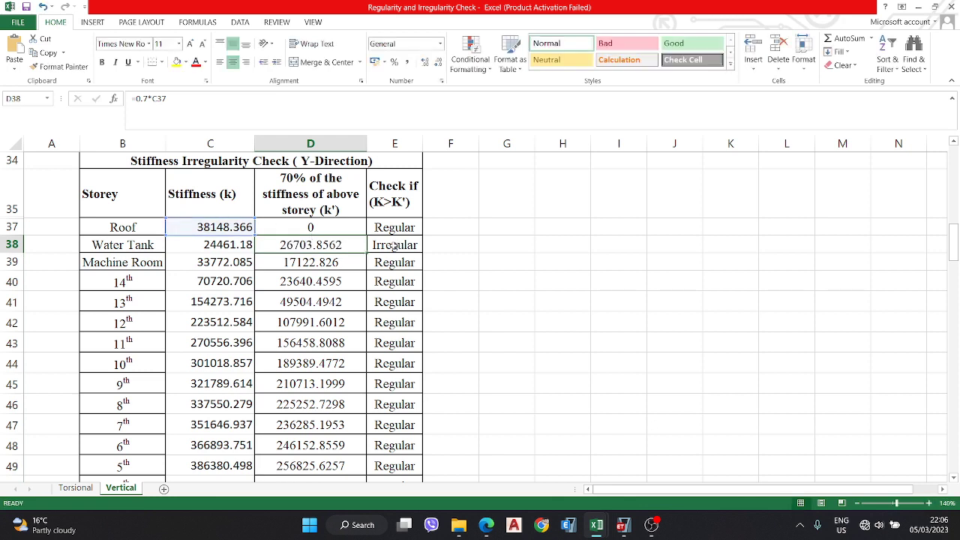
pyautogui.doubleClick(397, 246)
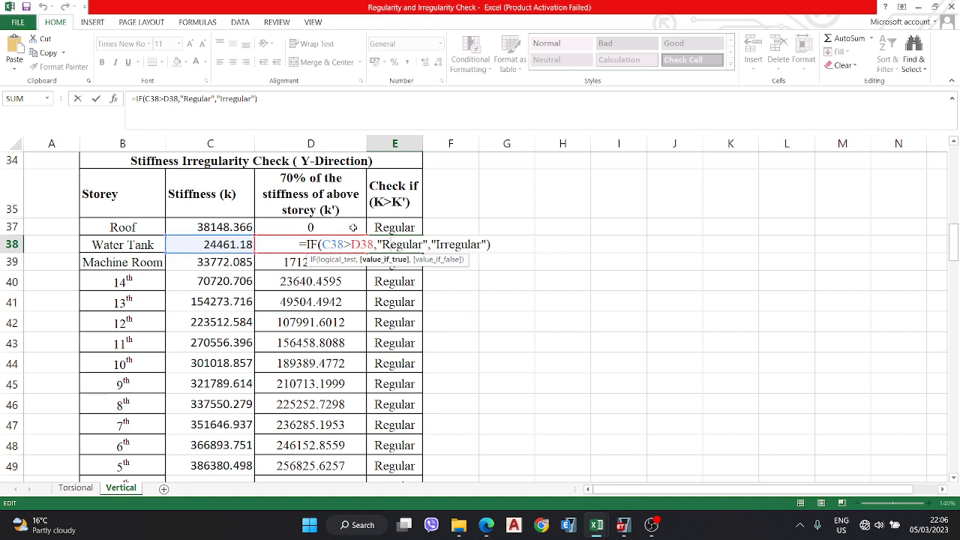
pyautogui.click(568, 247)
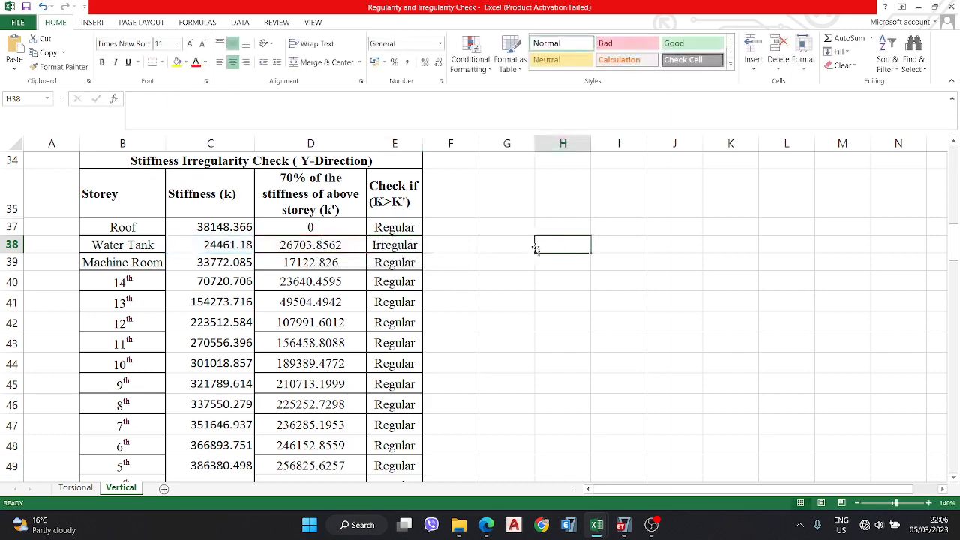
# - Review the check results of all storeys in the Y-direction table and compare them with the X-direction table
pyautogui.scroll(-1, 400, 262)
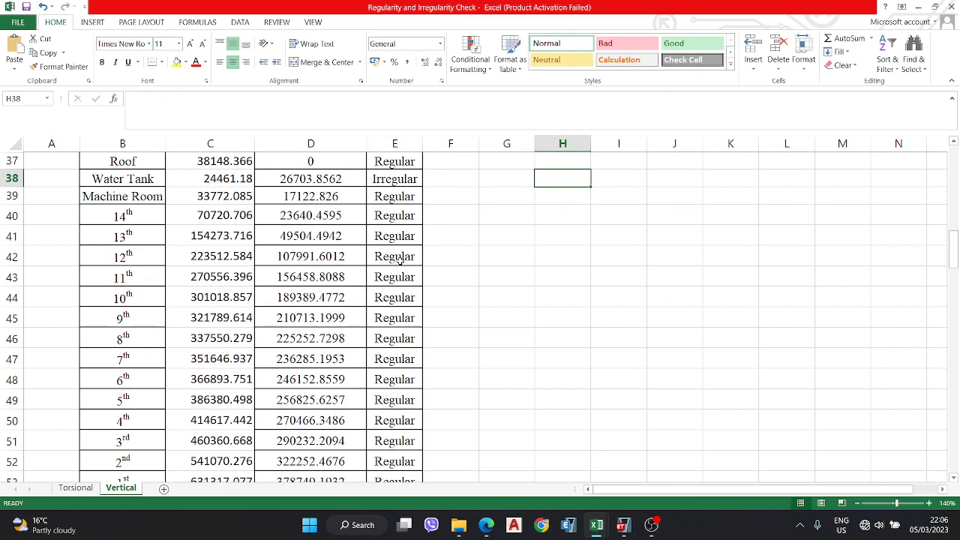
pyautogui.scroll(-1, 400, 259)
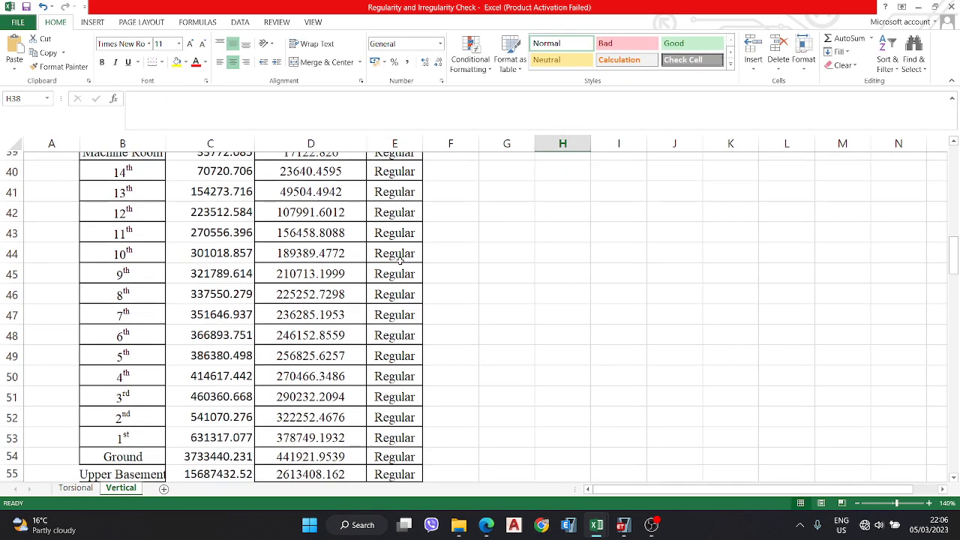
pyautogui.scroll(-1, 405, 225)
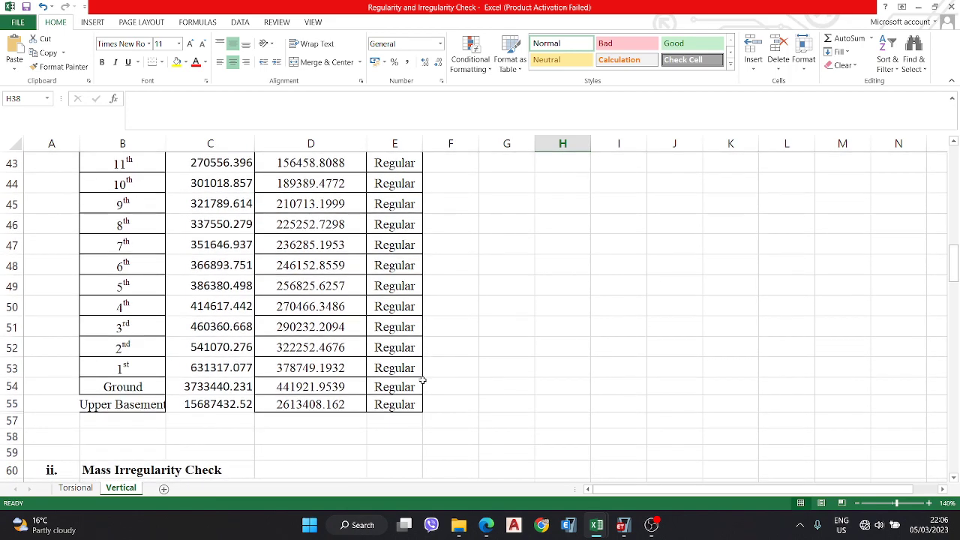
pyautogui.scroll(2, 420, 375)
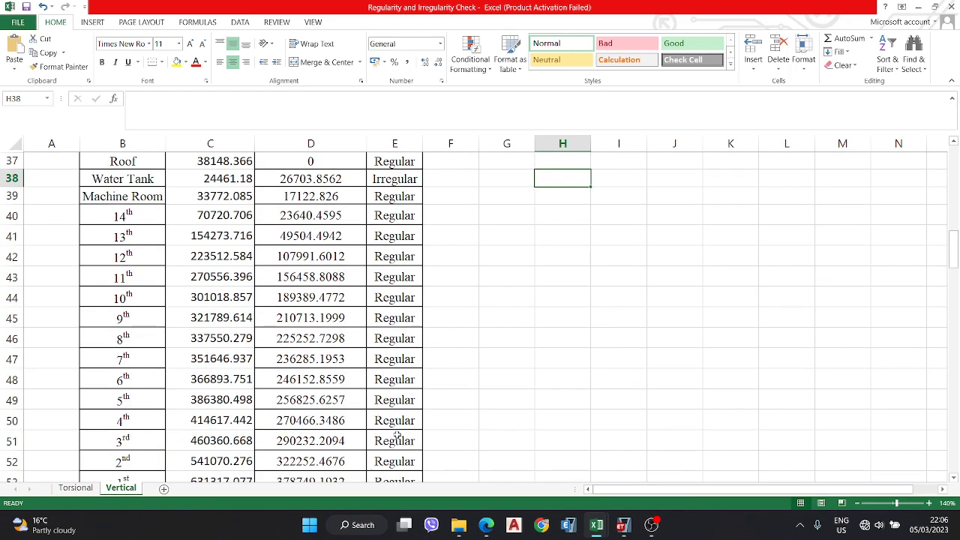
pyautogui.scroll(9, 396, 436)
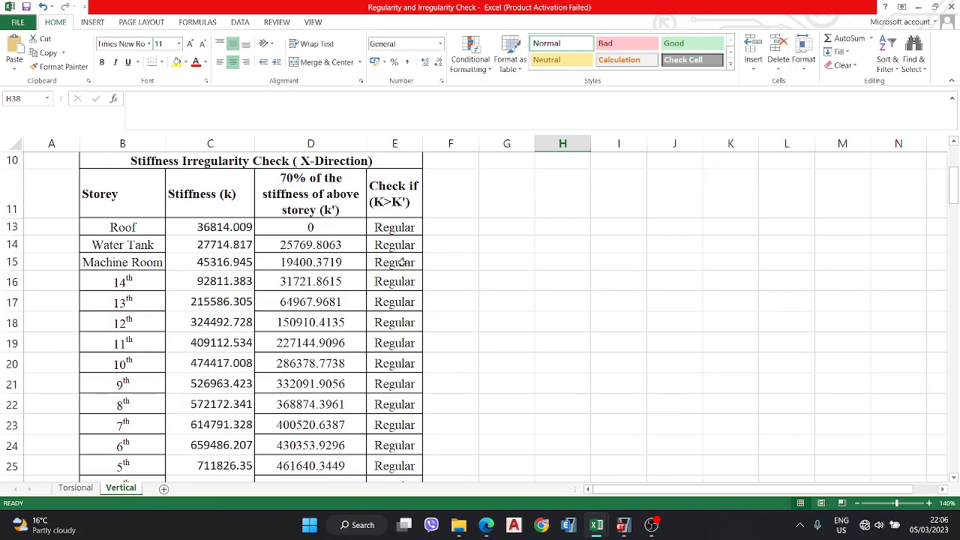
pyautogui.scroll(-15, 424, 280)
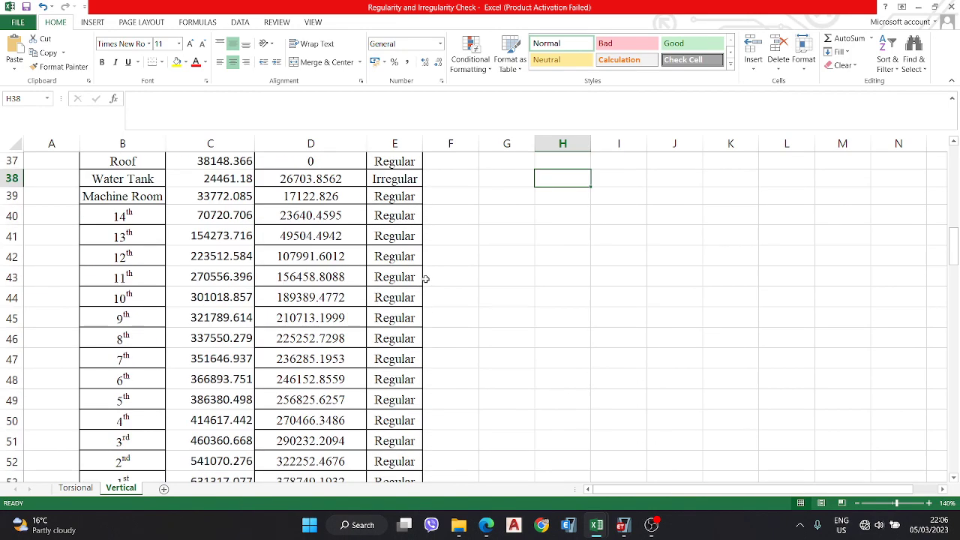
pyautogui.scroll(-1, 423, 277)
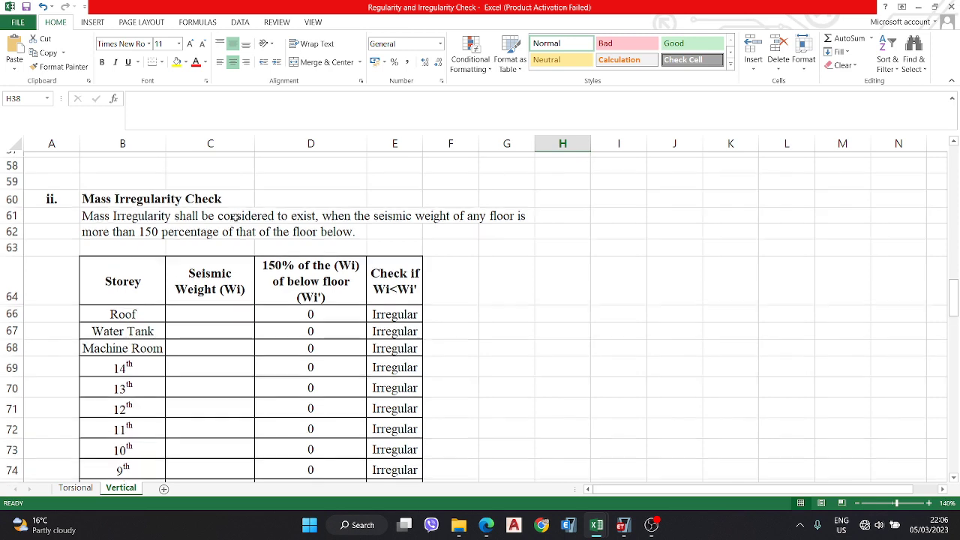
pyautogui.scroll(1, 120, 214)
pyautogui.click(203, 211)
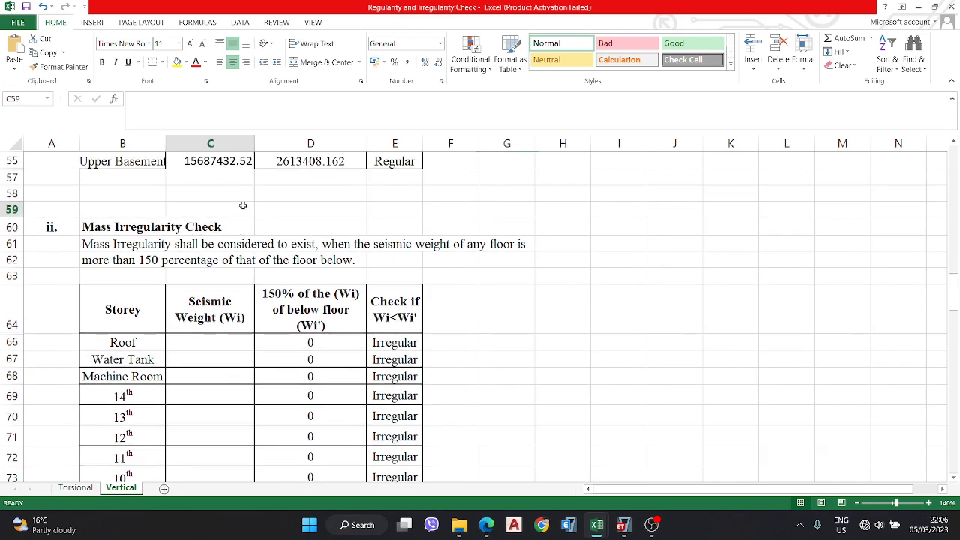
# - Re-examine the Water Tank row's check in the Y-direction table against the results of the storeys below it
pyautogui.scroll(8, 424, 225)
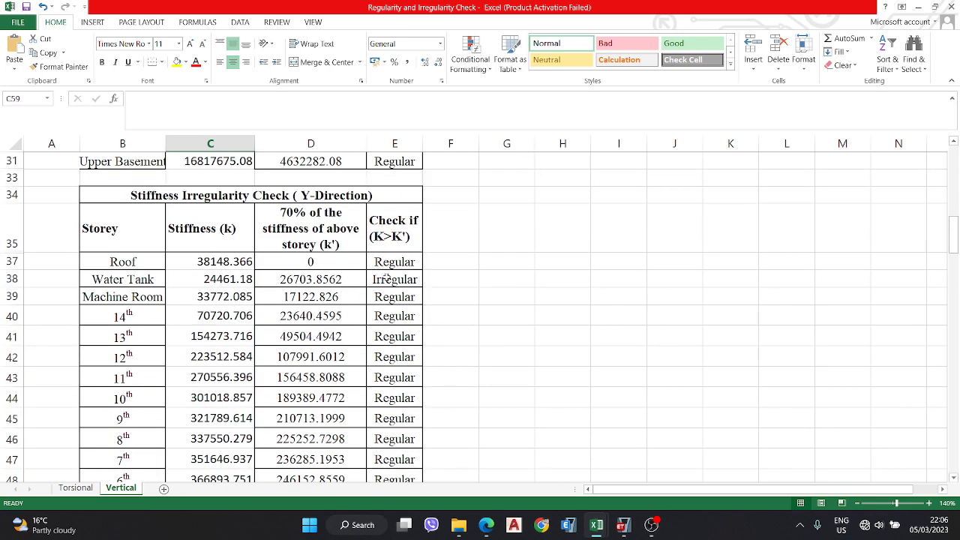
pyautogui.click(400, 278)
pyautogui.scroll(-2, 392, 301)
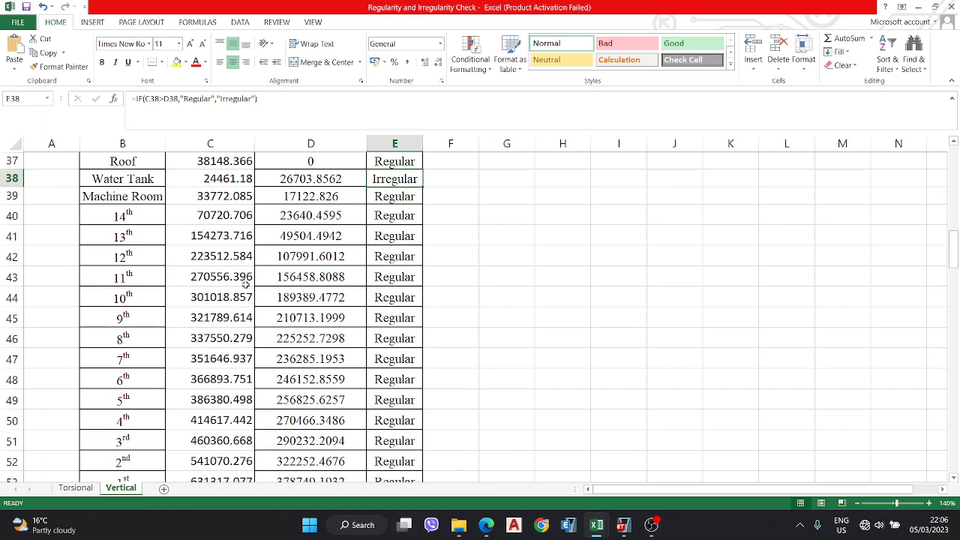
pyautogui.scroll(-2, 386, 312)
pyautogui.scroll(3, 387, 312)
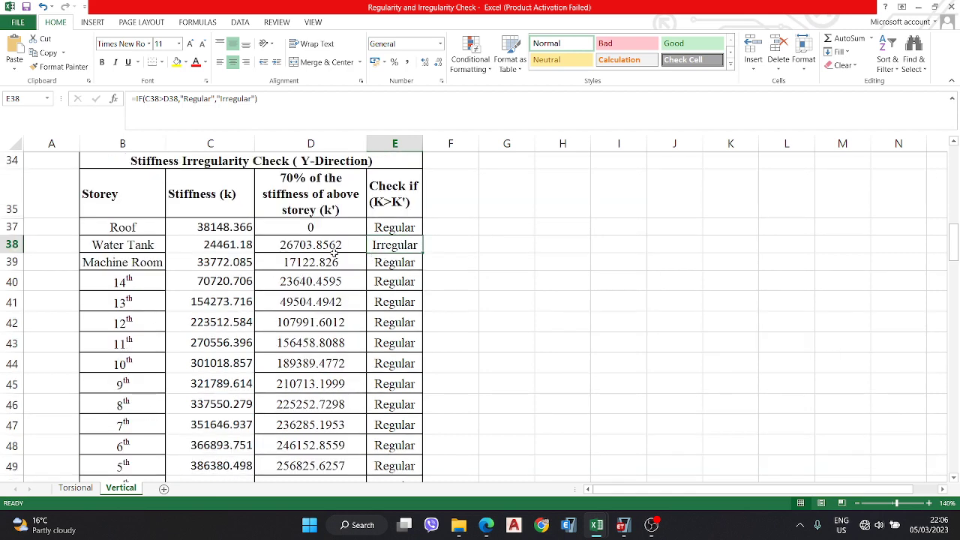
pyautogui.scroll(-2, 327, 340)
pyautogui.scroll(-1, 326, 340)
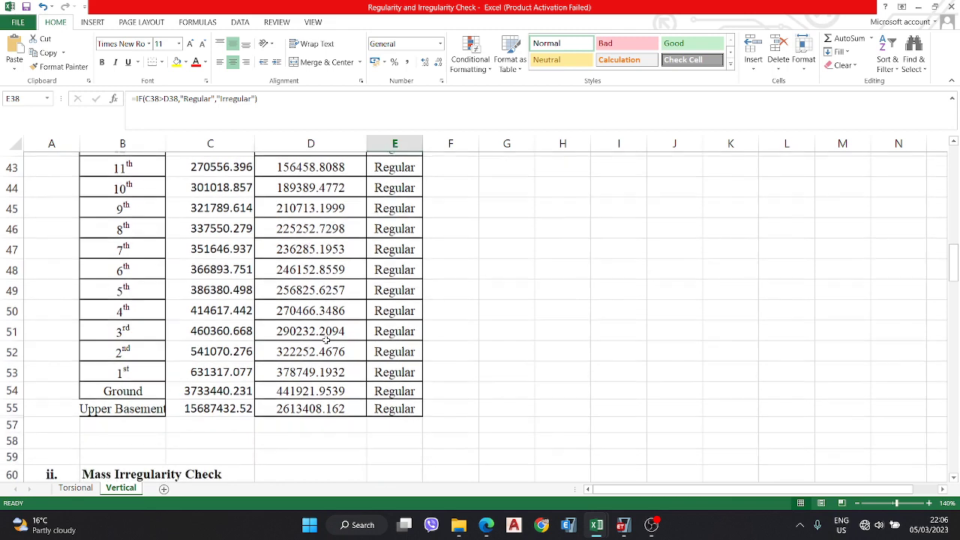
pyautogui.scroll(4, 327, 340)
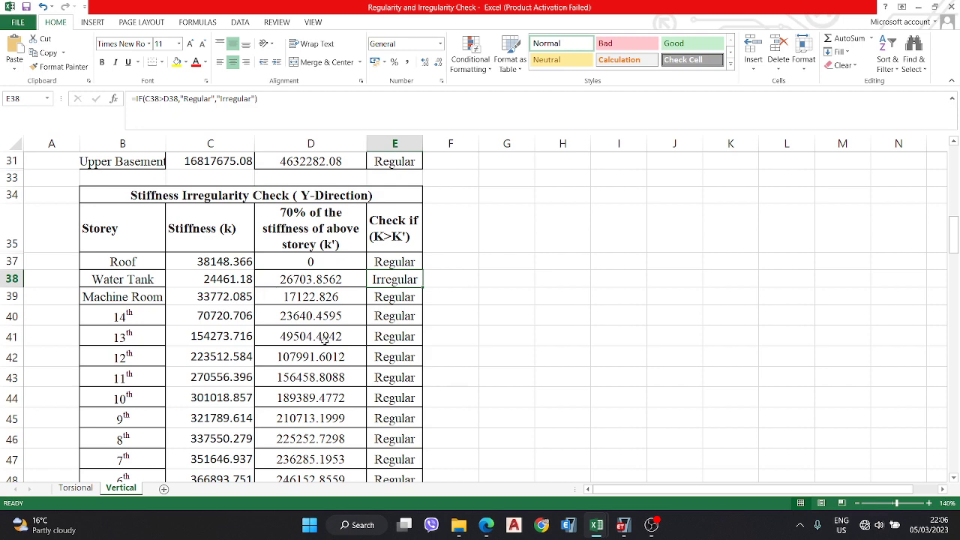
# - Read the Mass Irregularity Check definition and look at the Roof row's seismic weight cell in its table
pyautogui.scroll(-8, 323, 339)
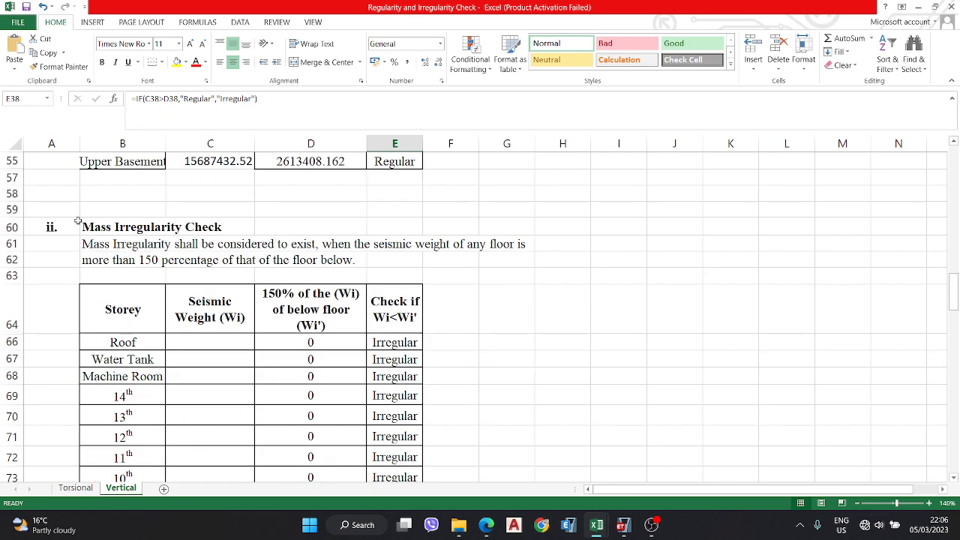
pyautogui.scroll(-1, 78, 221)
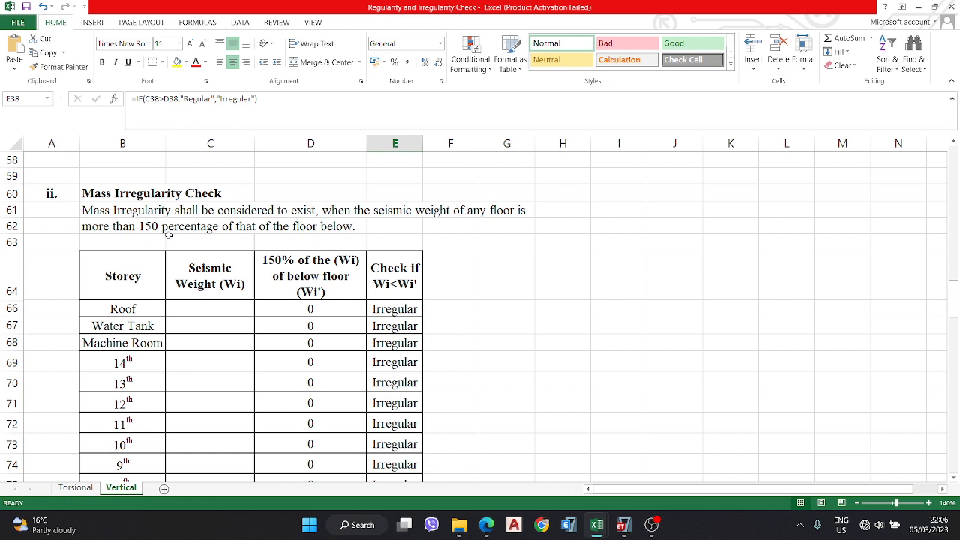
pyautogui.click(192, 237)
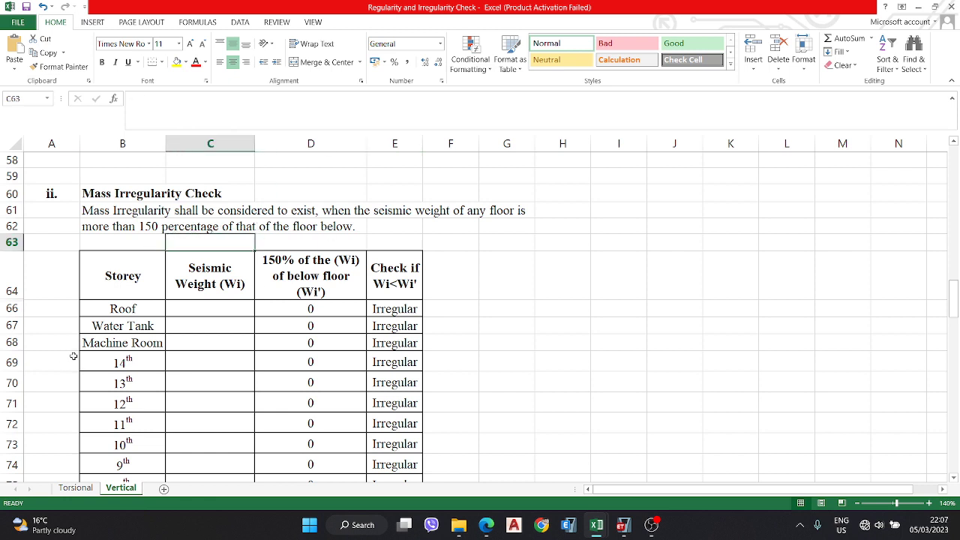
pyautogui.click(178, 311)
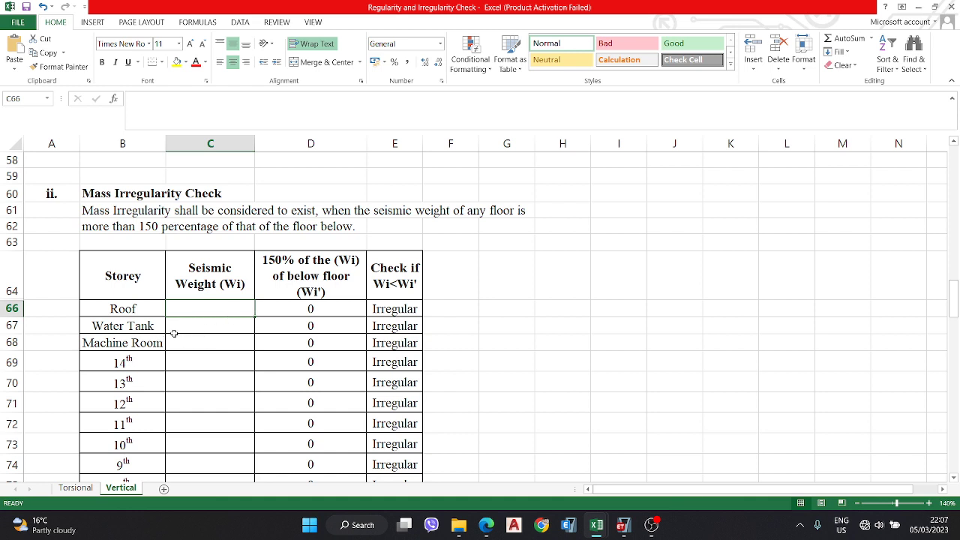
# - Inspect the Roof, Water Tank and 14th storey formulas for 150% of the seismic weight of the floor below
pyautogui.click(298, 309)
pyautogui.write('=1.5*')
pyautogui.click(197, 328)
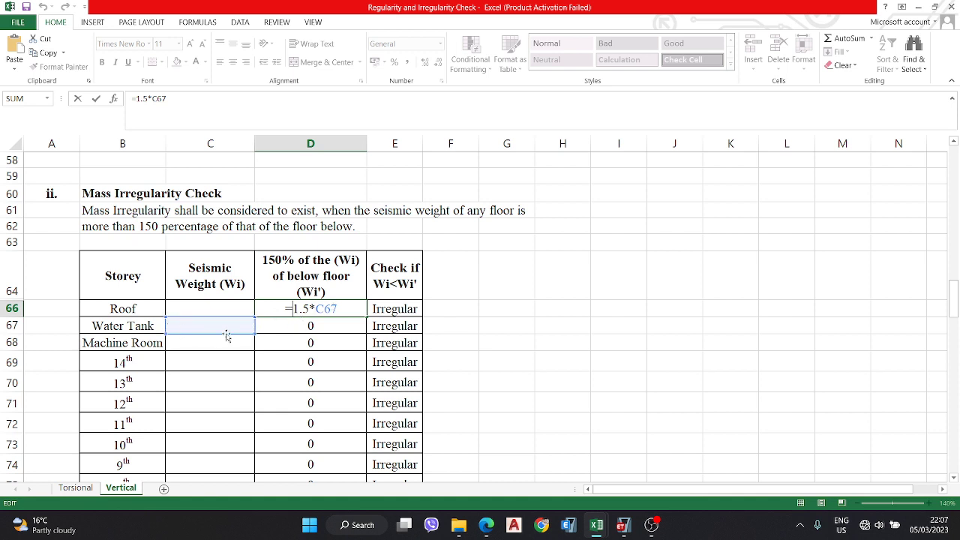
pyautogui.press('Return')
pyautogui.doubleClick(313, 326)
pyautogui.press('Return')
pyautogui.doubleClick(309, 361)
pyautogui.click(263, 308)
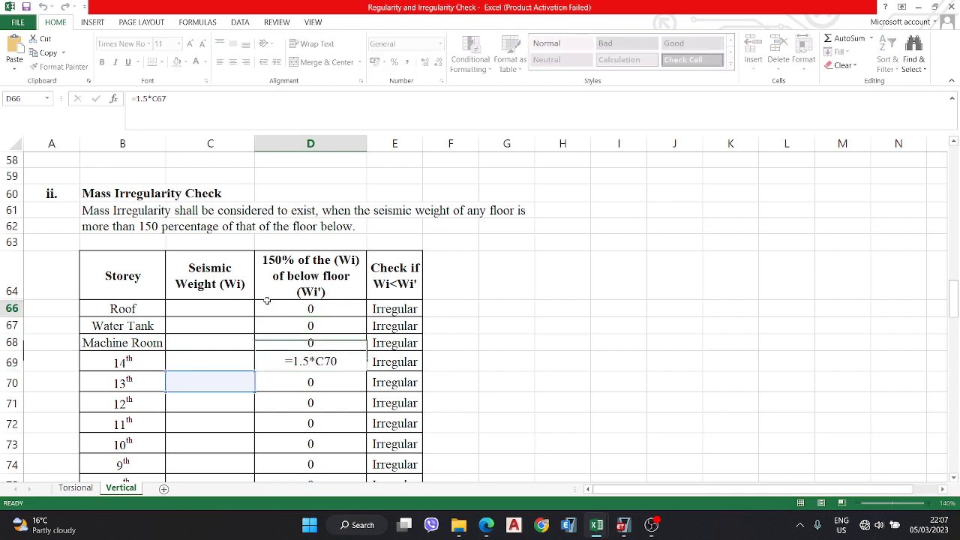
# - Confirm the Roof's =1.5*C67 formula in the mass irregularity table and fill it down to the 14th storey
pyautogui.click(201, 314)
pyautogui.click(265, 308)
pyautogui.doubleClick(310, 307)
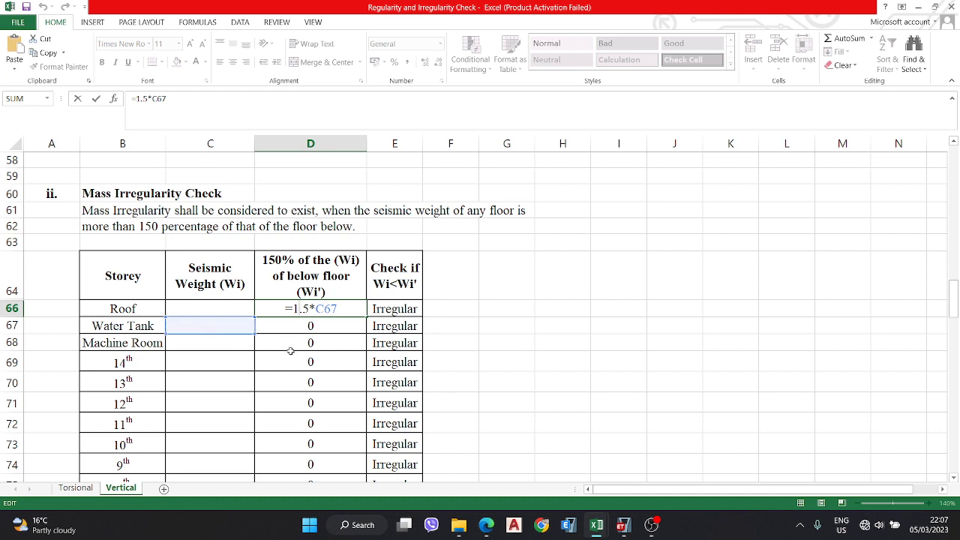
pyautogui.press('Return')
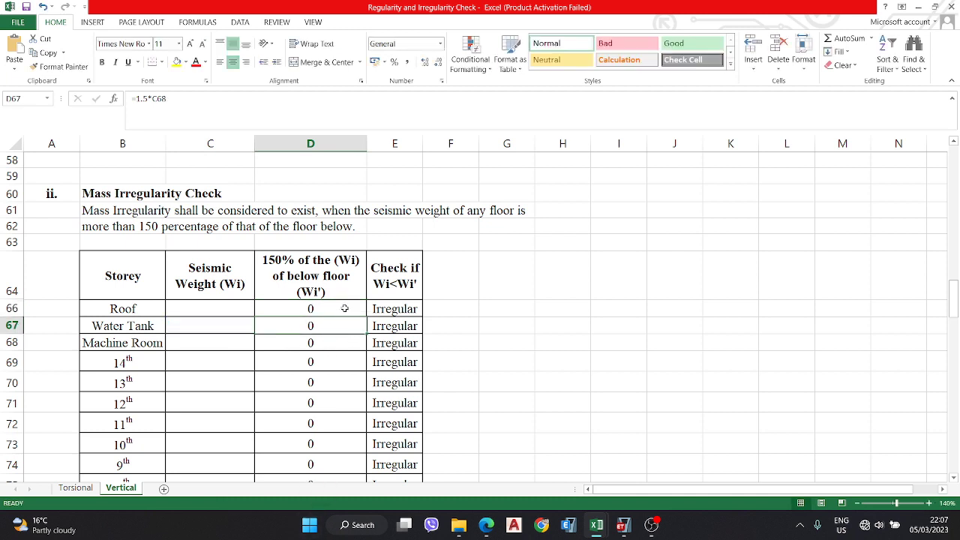
pyautogui.click(343, 307)
pyautogui.moveTo(370, 316); pyautogui.dragTo(375, 375)
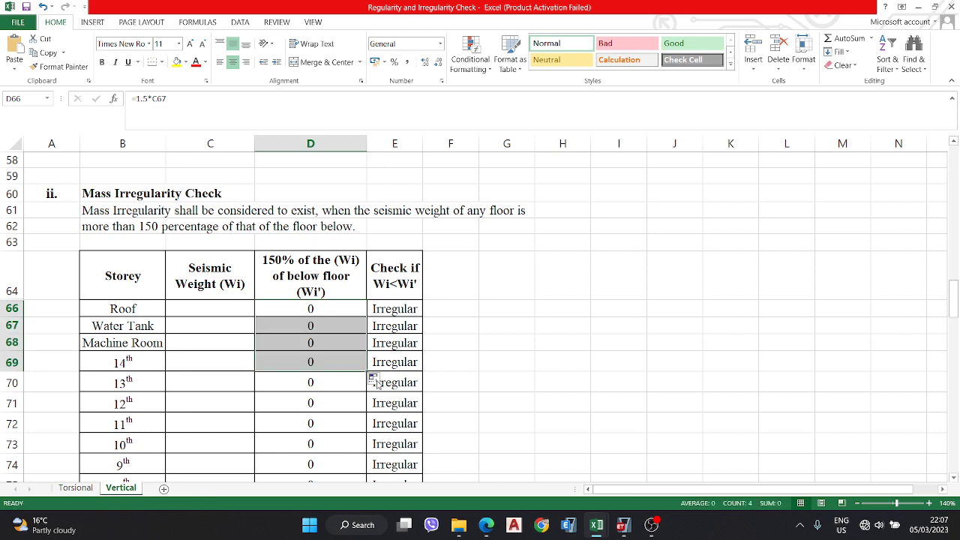
# - Inspect the 14th storey's 150% seismic weight formula and look over that column for the storeys below
pyautogui.doubleClick(301, 366)
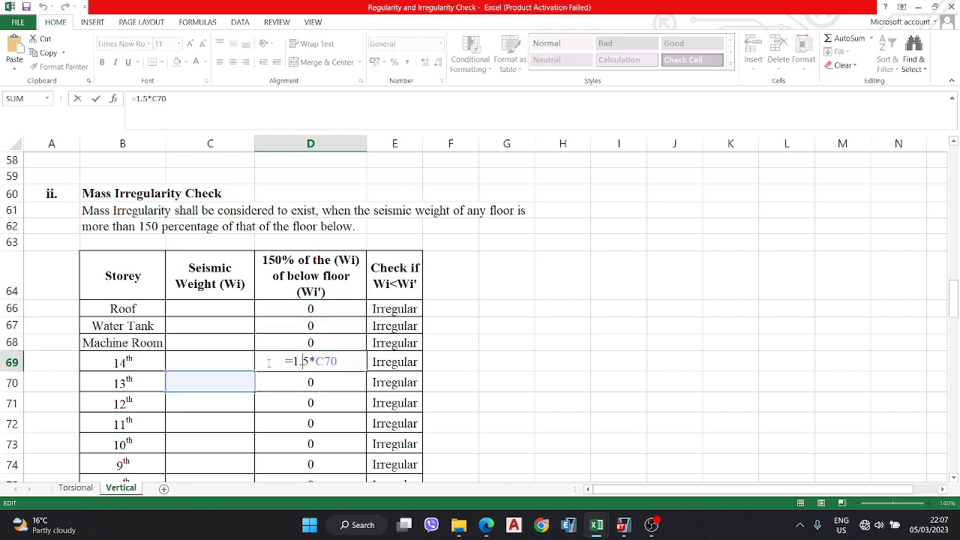
pyautogui.scroll(-3, 318, 383)
pyautogui.press('Escape')
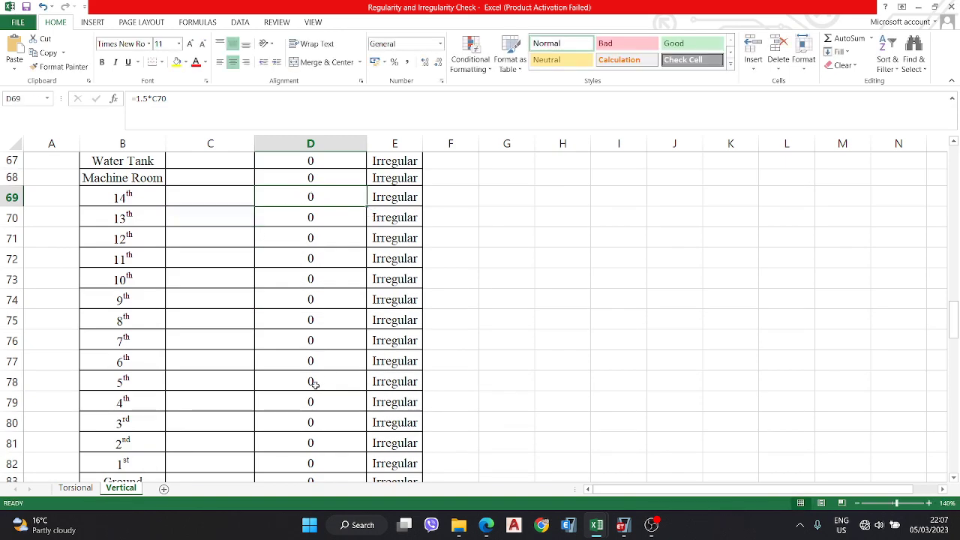
pyautogui.scroll(-3, 312, 385)
pyautogui.scroll(4, 308, 386)
pyautogui.scroll(2, 309, 386)
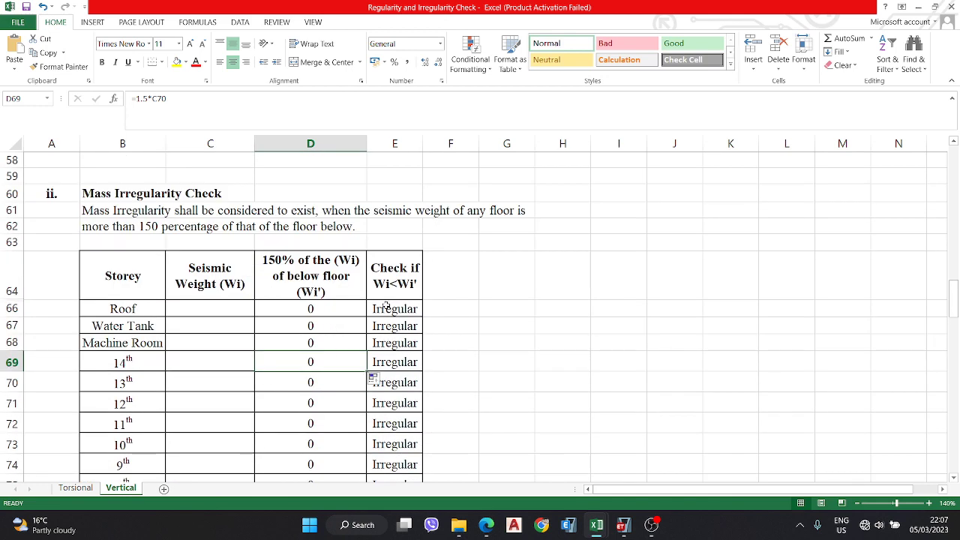
# - Inspect the Roof's IF formula comparing Wi with Wi' and look over the storey rows of the mass irregularity table
pyautogui.click(387, 315)
pyautogui.doubleClick(385, 313)
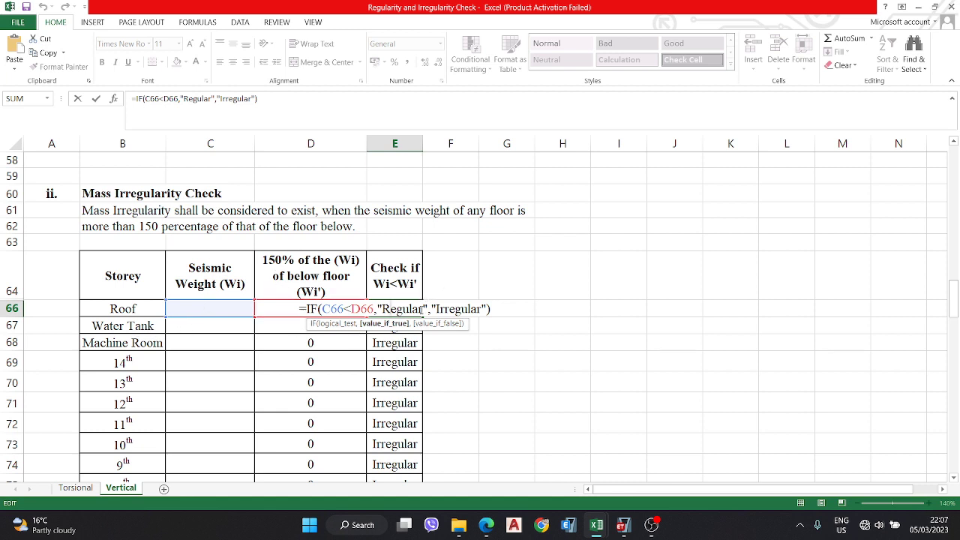
pyautogui.click(544, 289)
pyautogui.scroll(-1, 515, 305)
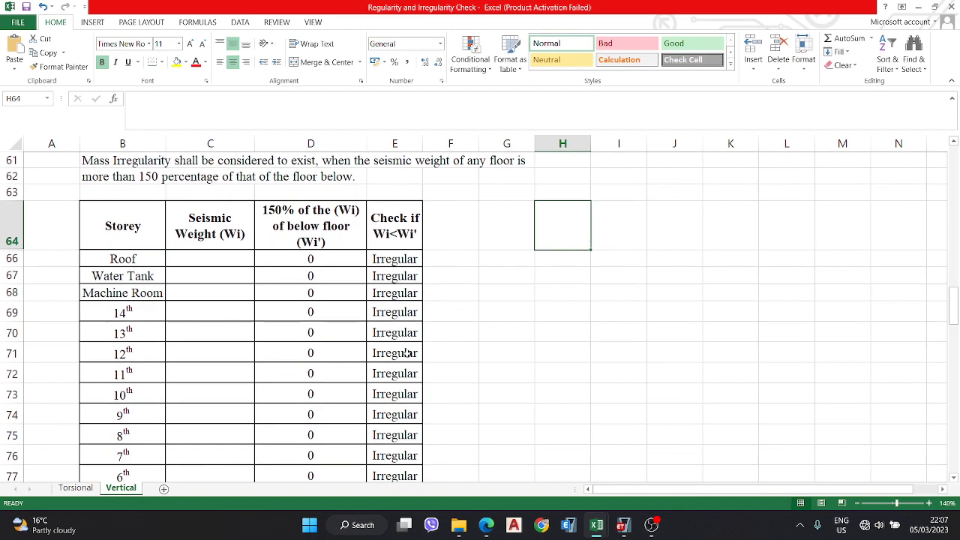
pyautogui.scroll(-1, 315, 319)
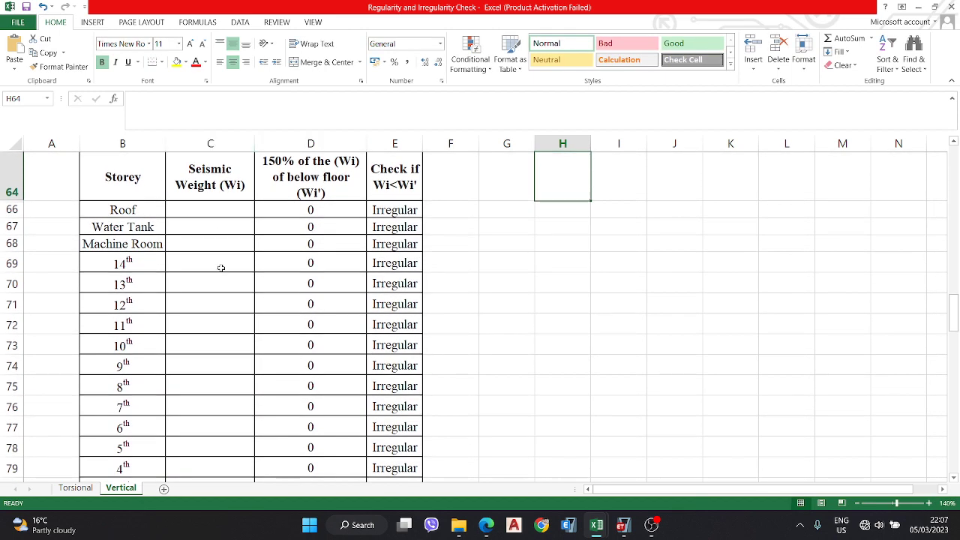
pyautogui.scroll(1, 230, 223)
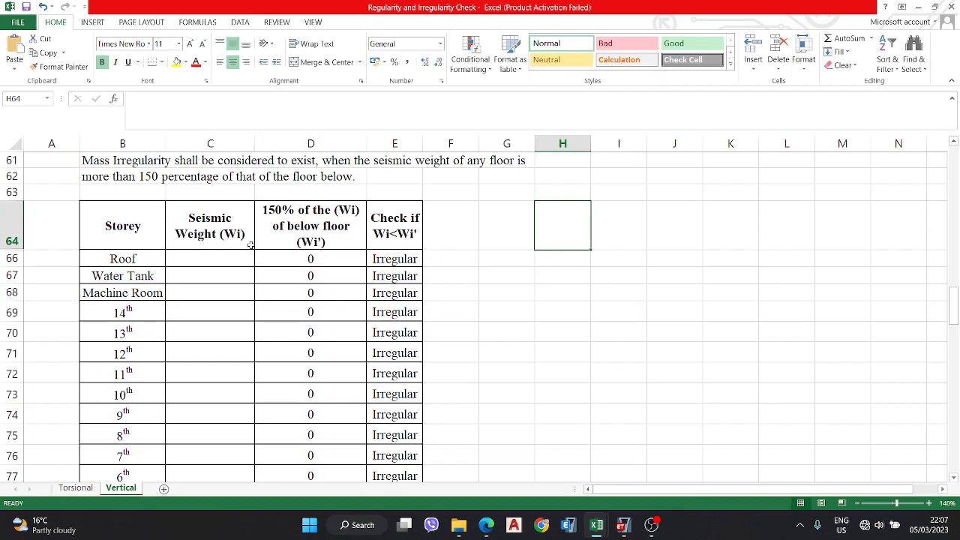
pyautogui.scroll(-2, 251, 245)
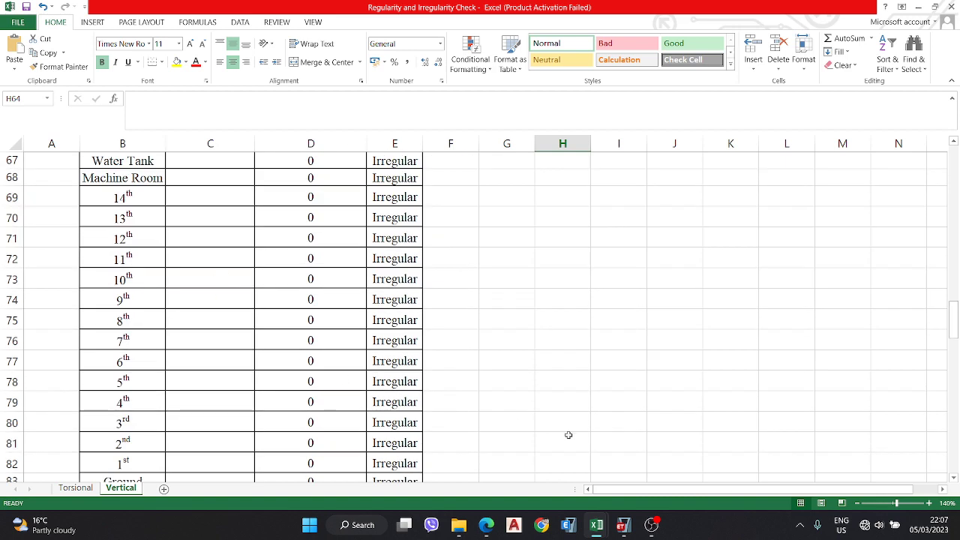
# - Switch to the Base Shear workbook and copy the seismic loads in M9:M27, from the upper Water Tank row to Upper Basement
pyautogui.moveTo(596, 530)
pyautogui.click(619, 470)
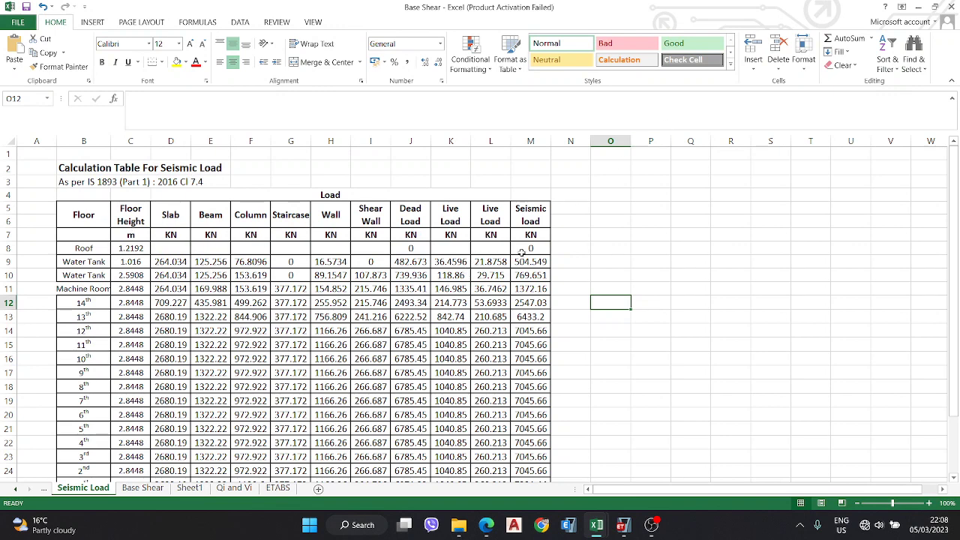
pyautogui.moveTo(535, 259); pyautogui.dragTo(542, 433)
pyautogui.hotkey('ctrl', 'c')
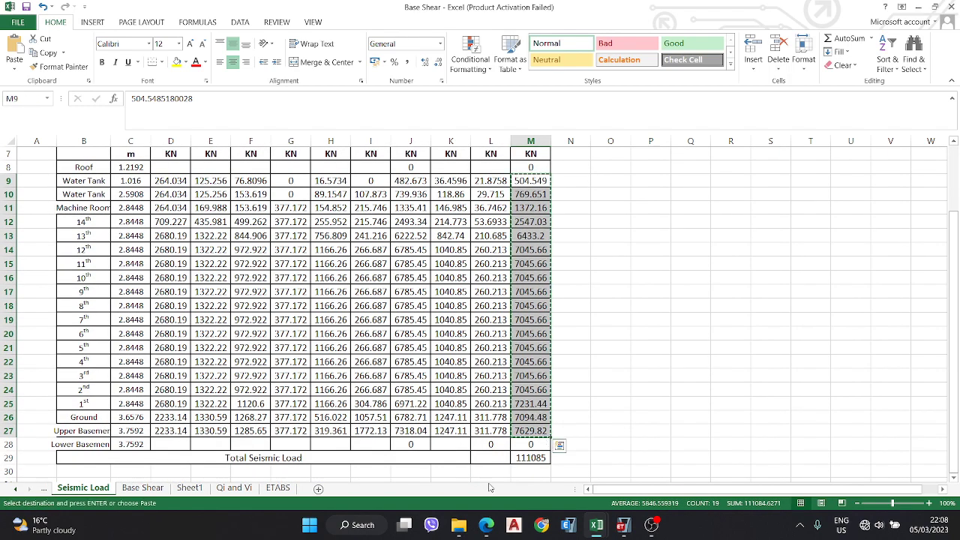
# - Return to the Regularity and Irregularity Check workbook and paste the loads into the Seismic Weight column starting at the Roof row
pyautogui.click(555, 473)
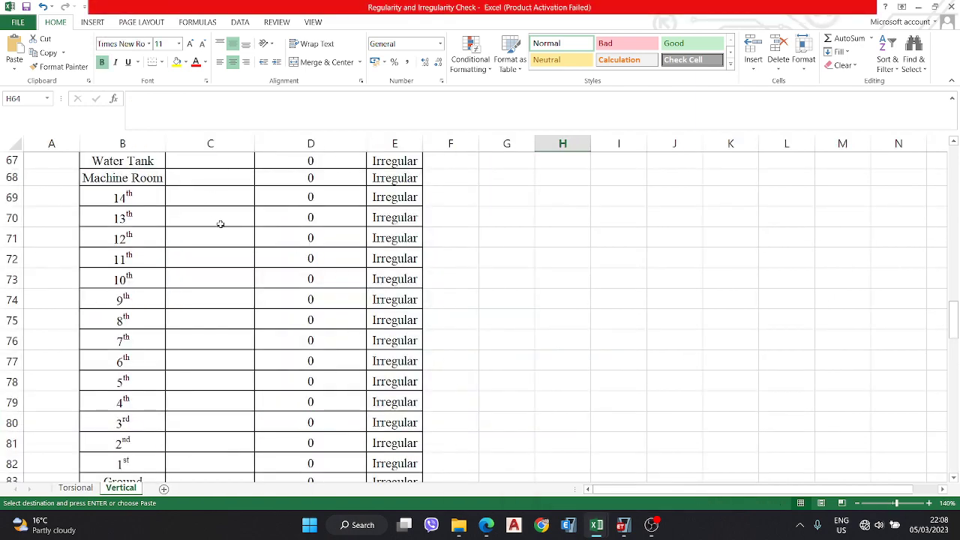
pyautogui.scroll(2, 221, 223)
pyautogui.click(197, 258)
pyautogui.hotkey('ctrl', 'v')
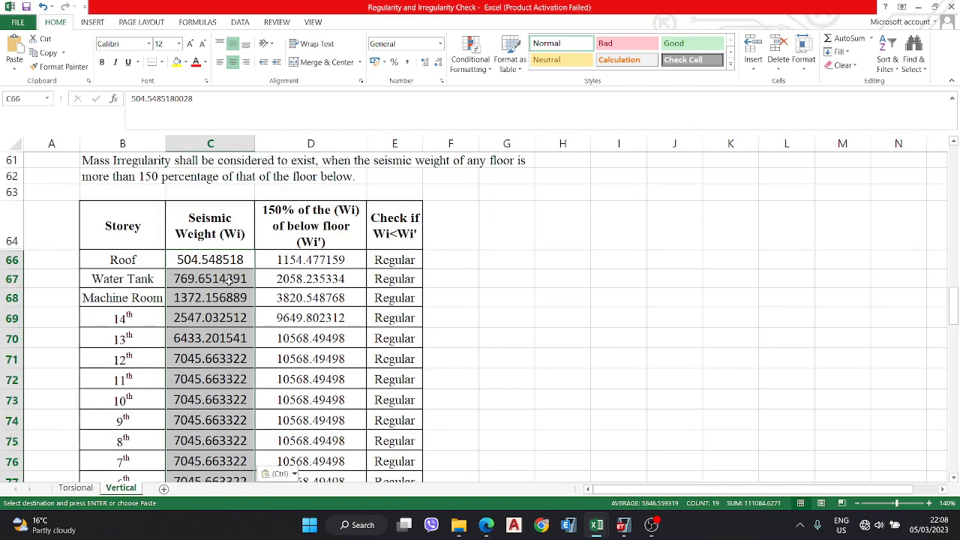
# - Review the mass irregularity check results of all storeys from the Roof down to the Upper Basement
pyautogui.scroll(-3, 229, 280)
pyautogui.scroll(3, 346, 336)
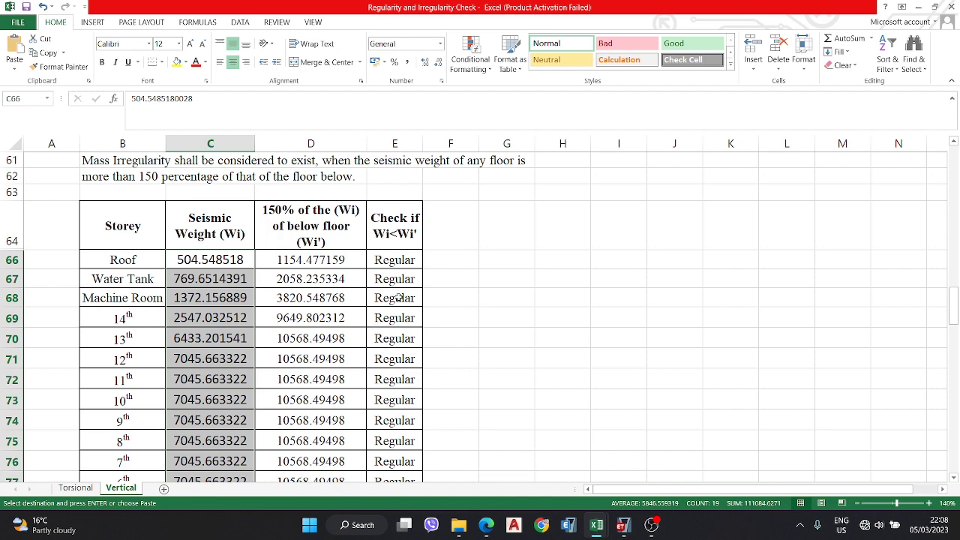
pyautogui.scroll(-2, 417, 258)
pyautogui.scroll(-1, 396, 375)
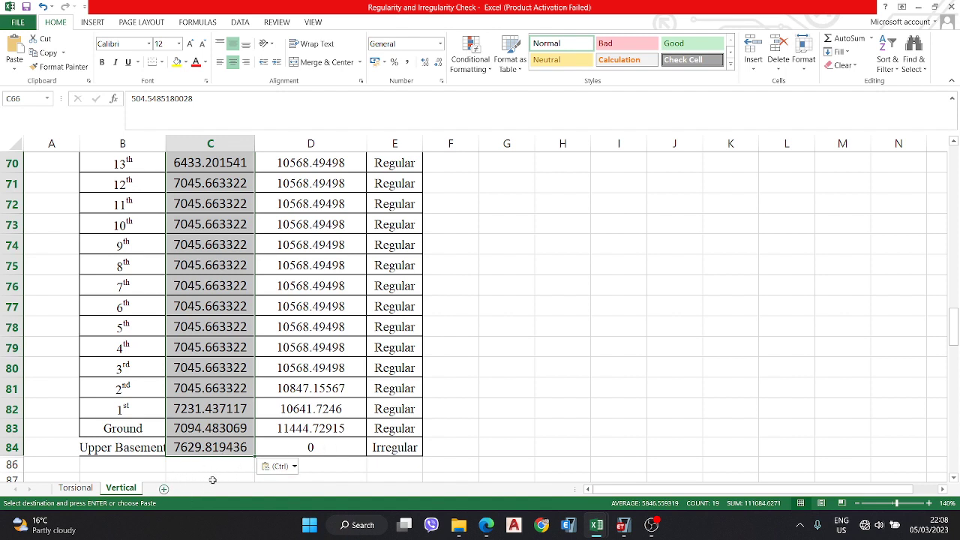
pyautogui.scroll(1, 398, 436)
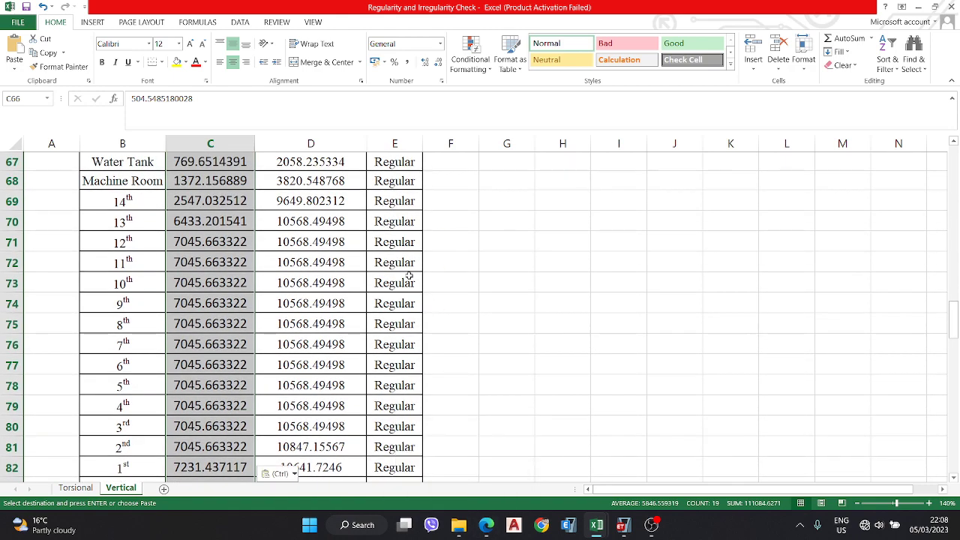
pyautogui.scroll(2, 409, 273)
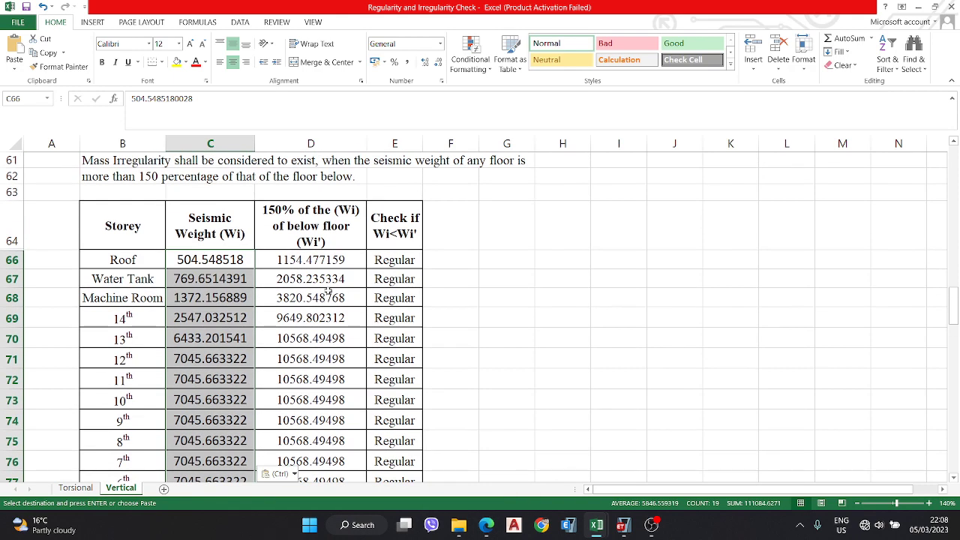
# - Read the Vertical Geometric Irregularity Check definition and look at the headings of its X-direction table
pyautogui.scroll(-6, 328, 291)
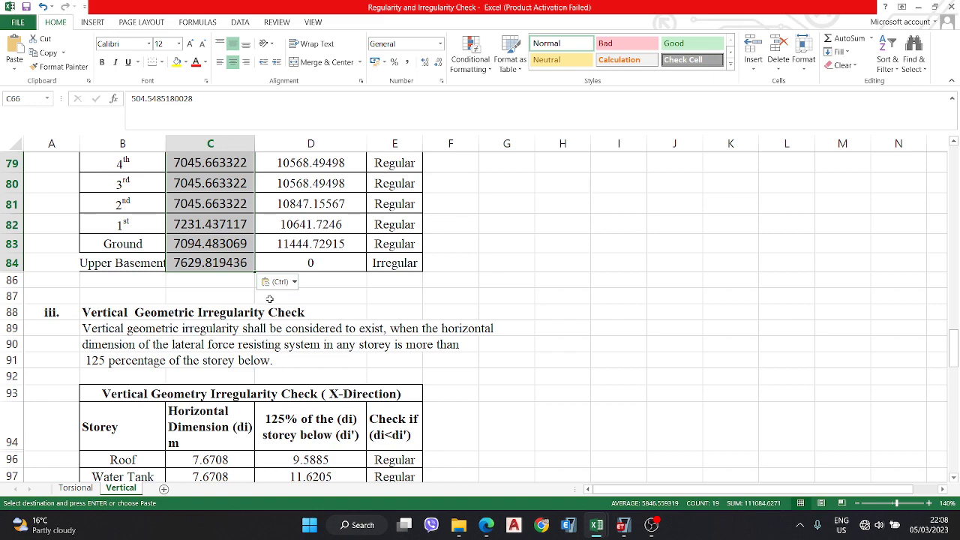
pyautogui.scroll(-1, 269, 299)
pyautogui.click(185, 223)
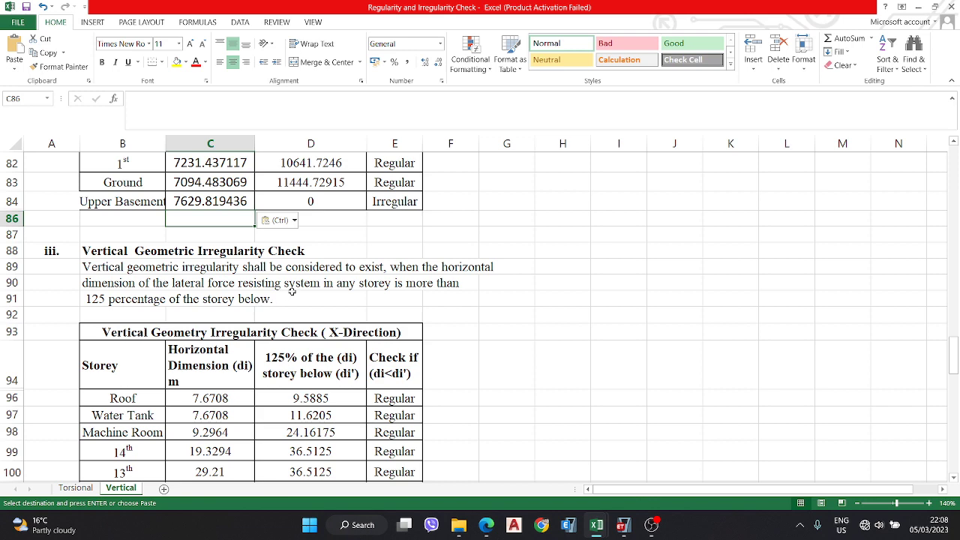
pyautogui.scroll(-1, 293, 293)
pyautogui.click(303, 246)
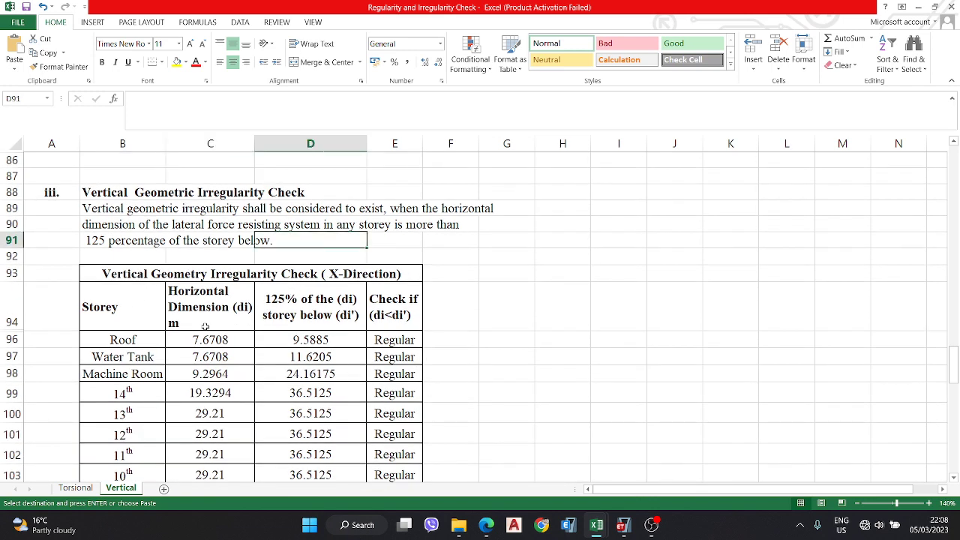
pyautogui.scroll(-1, 205, 325)
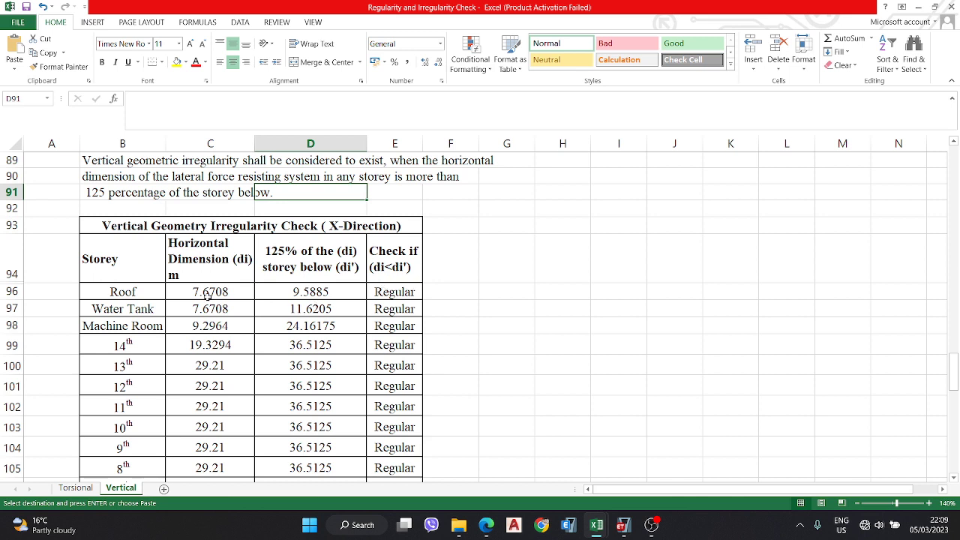
# - Examine the horizontal dimensions of all storeys in the X-direction table, starting with the Roof's formula
pyautogui.click(225, 295)
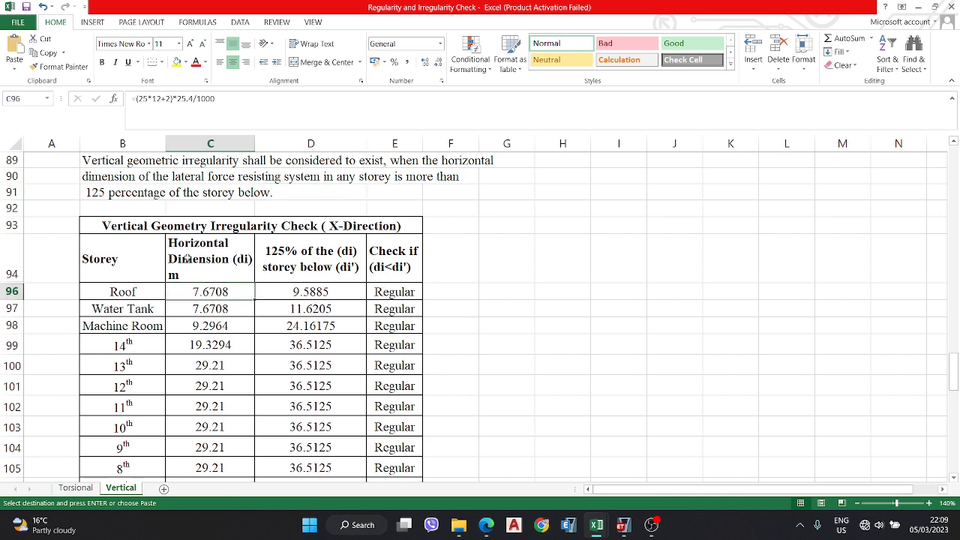
pyautogui.moveTo(203, 301); pyautogui.dragTo(198, 465)
pyautogui.scroll(3, 202, 388)
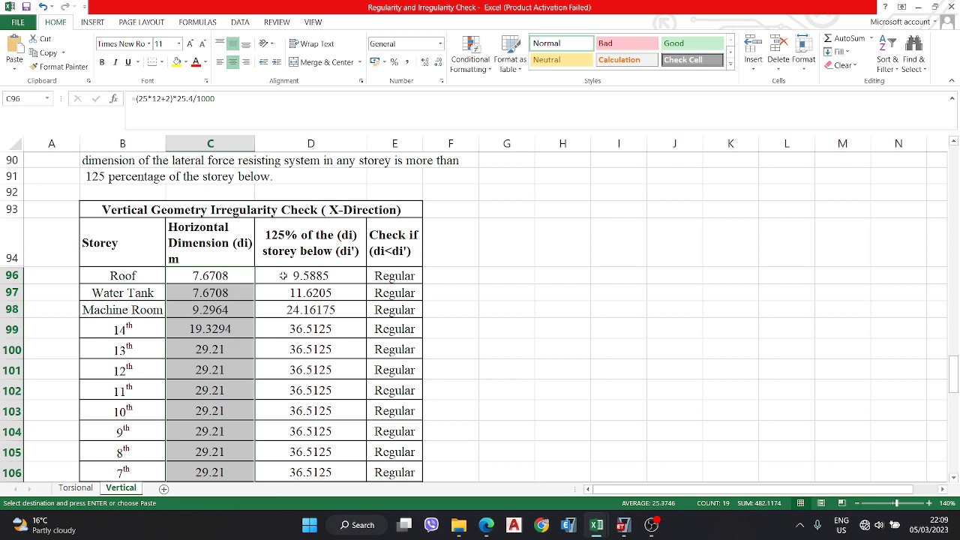
# - Inspect the Roof's formula for 125% of the storey below's horizontal dimension and look down the column
pyautogui.doubleClick(311, 275)
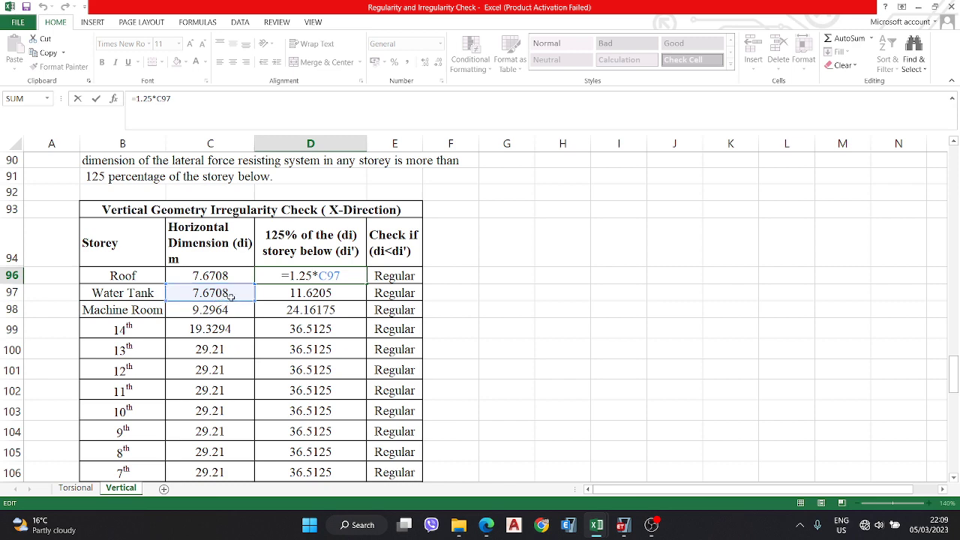
pyautogui.press('Return')
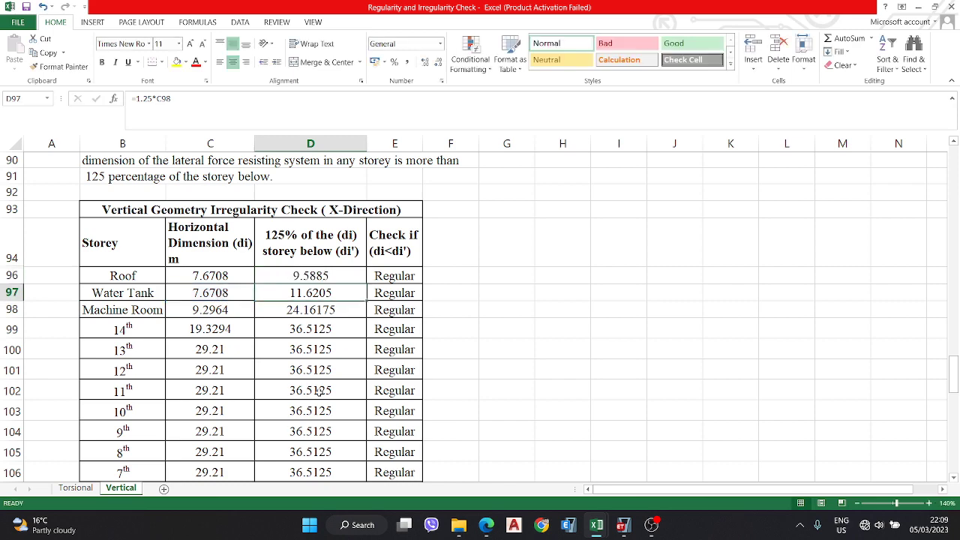
pyautogui.scroll(-3, 318, 391)
pyautogui.scroll(2, 318, 326)
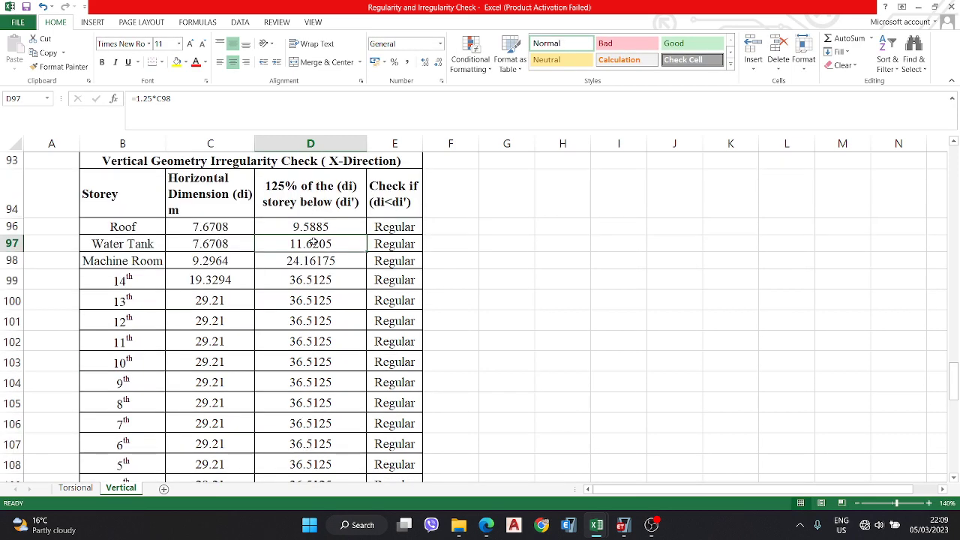
pyautogui.doubleClick(328, 227)
pyautogui.press('Escape')
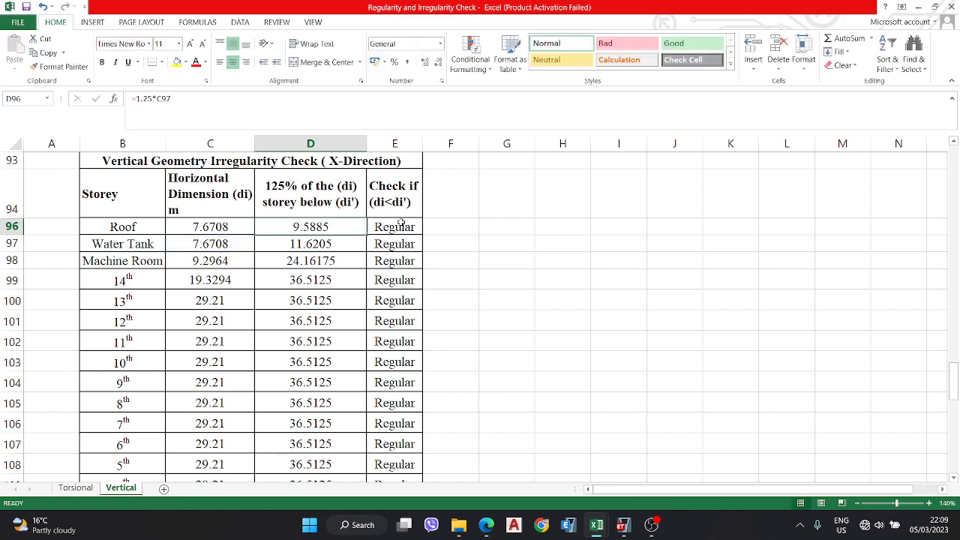
# - Confirm the Roof's =IF(C96<D96,"Regular","Irregular") check in the X-direction table and fill it down to the 6th storey
pyautogui.click(402, 225)
pyautogui.doubleClick(401, 225)
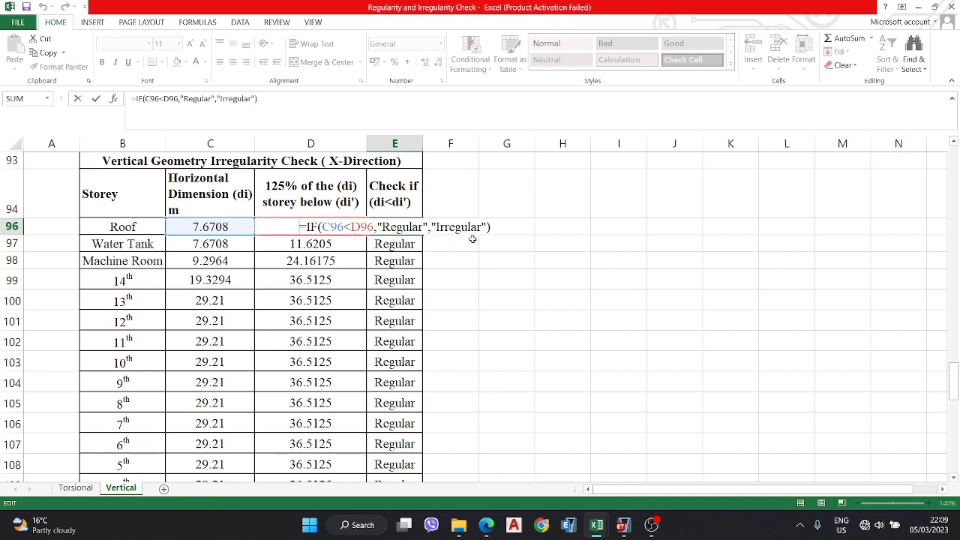
pyautogui.press('Return')
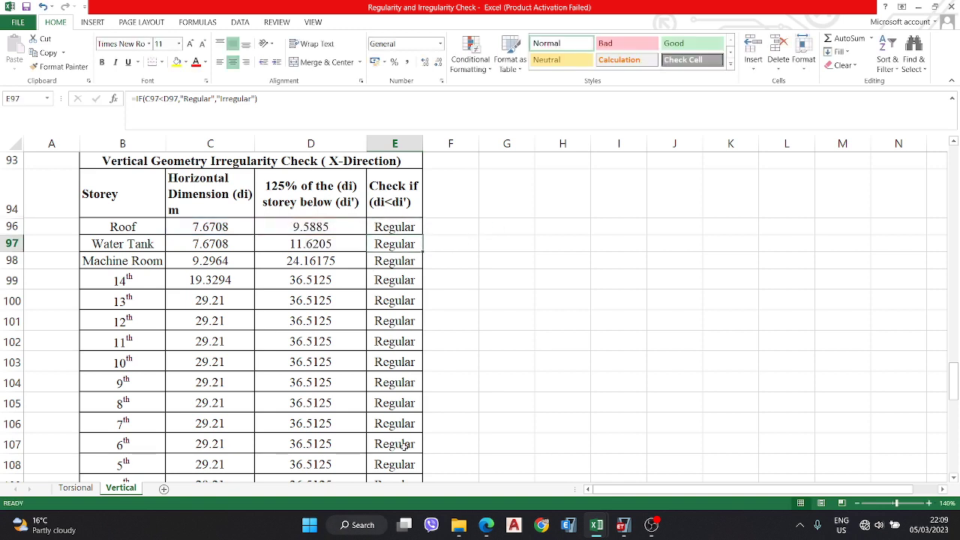
pyautogui.click(409, 231)
pyautogui.moveTo(422, 235); pyautogui.dragTo(424, 464)
pyautogui.click(448, 346)
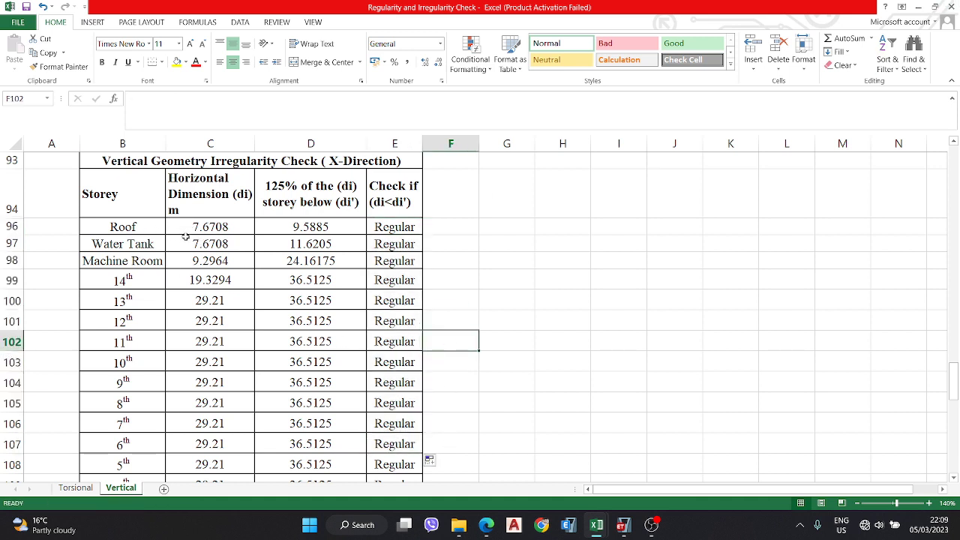
# - Look over the rest of the X-direction results and the Y-direction vertical geometry irregularity table
pyautogui.scroll(1, 185, 236)
pyautogui.scroll(-6, 183, 299)
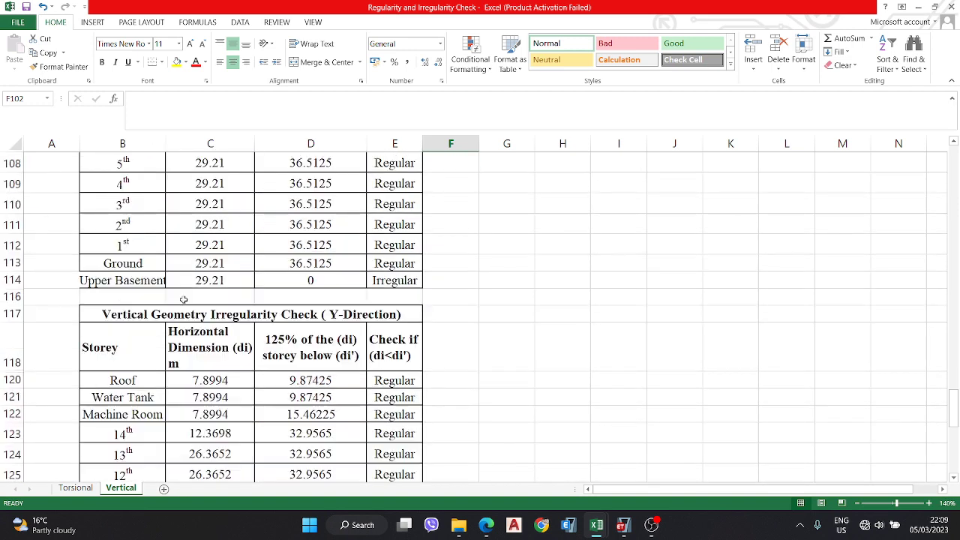
pyautogui.scroll(-1, 183, 300)
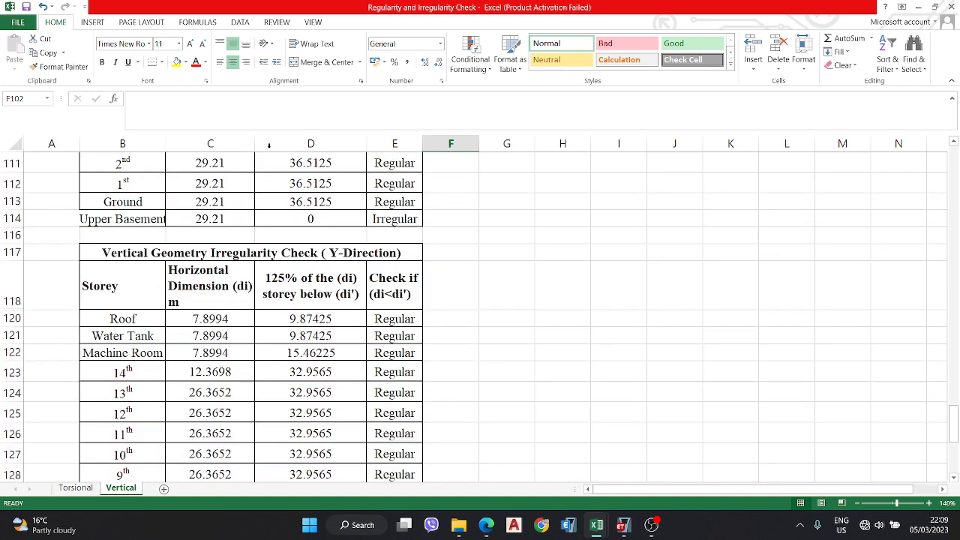
pyautogui.scroll(-2, 259, 337)
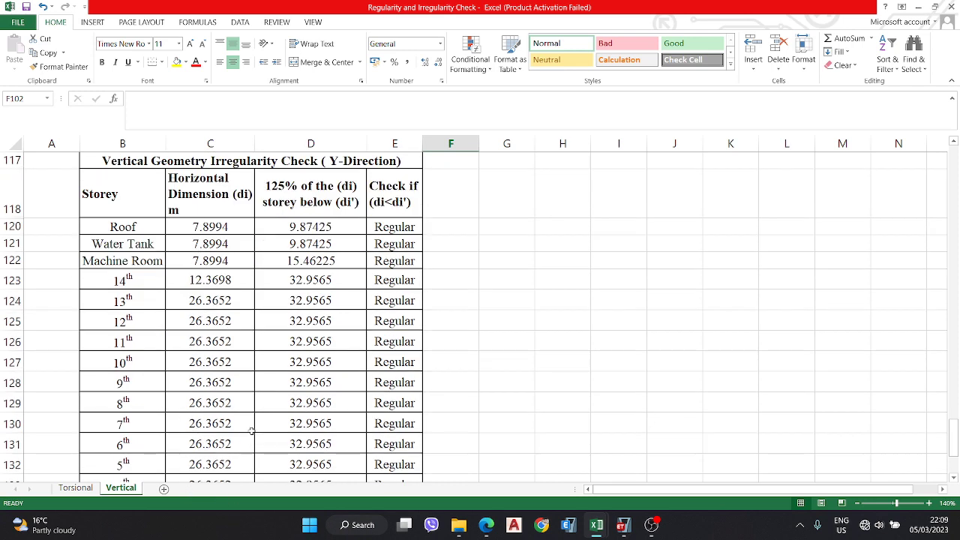
# - Examine the Y-direction vertical geometry table down to the basement storeys, and return to the X-direction table
pyautogui.scroll(-2, 233, 388)
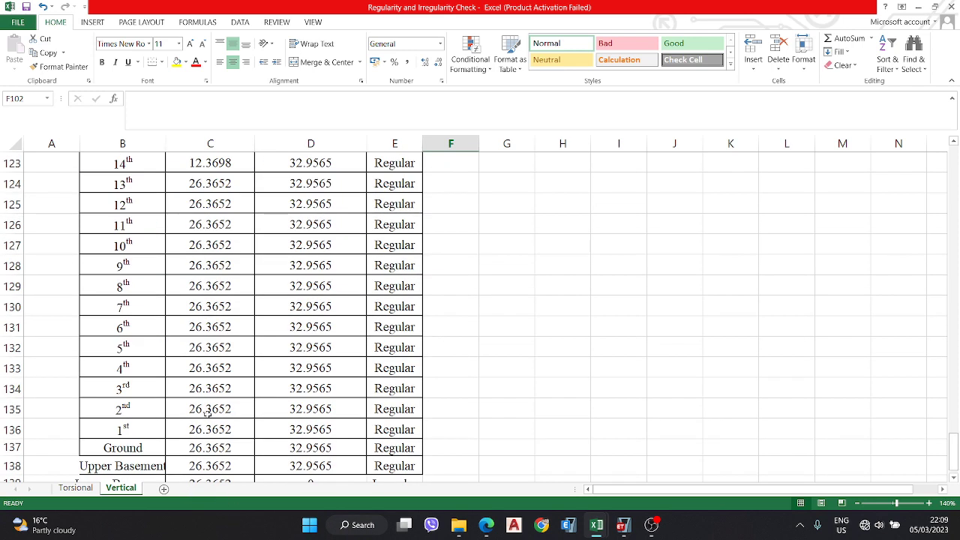
pyautogui.scroll(-1, 208, 412)
pyautogui.scroll(3, 209, 344)
pyautogui.scroll(9, 208, 343)
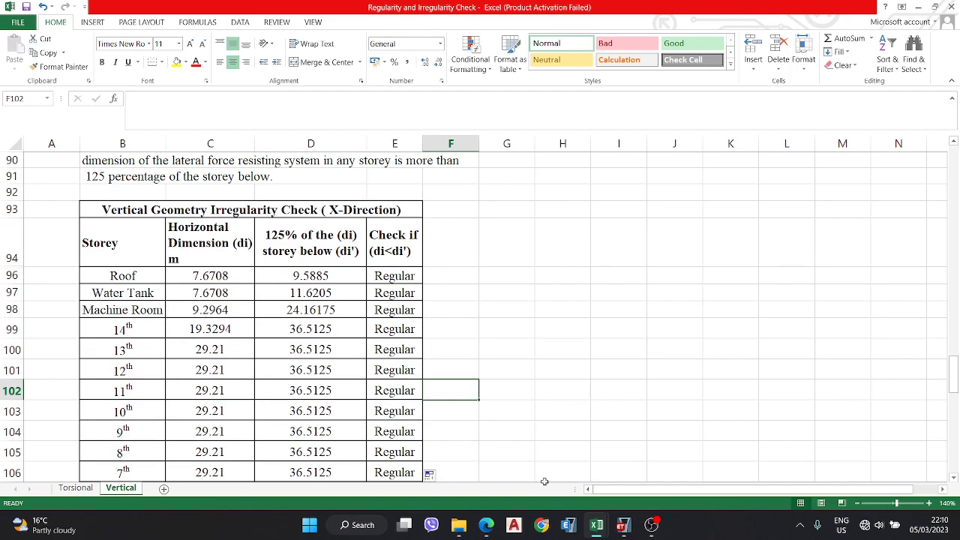
# - Switch to ETABS and close the Story Response table and its Story Stiffness plot to bring back the plan view
pyautogui.click(622, 527)
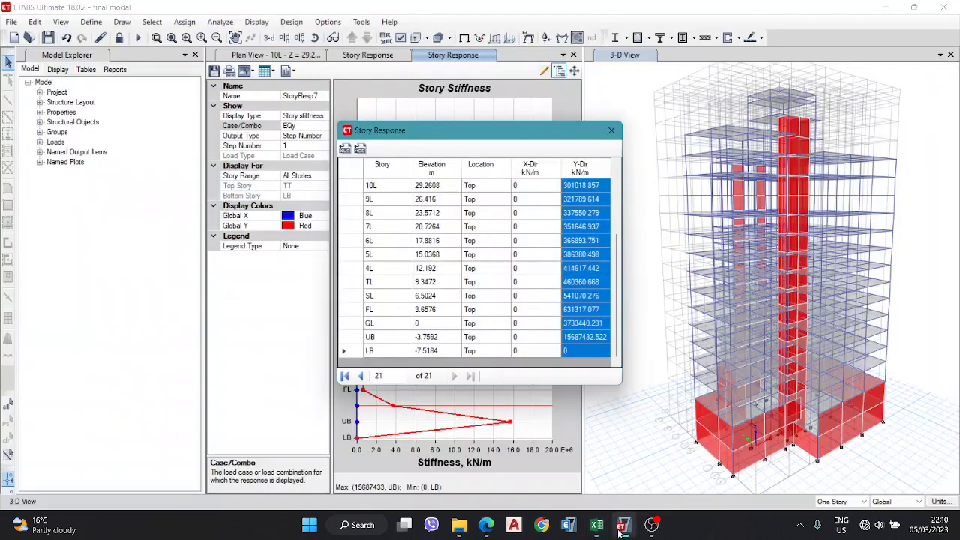
pyautogui.click(612, 130)
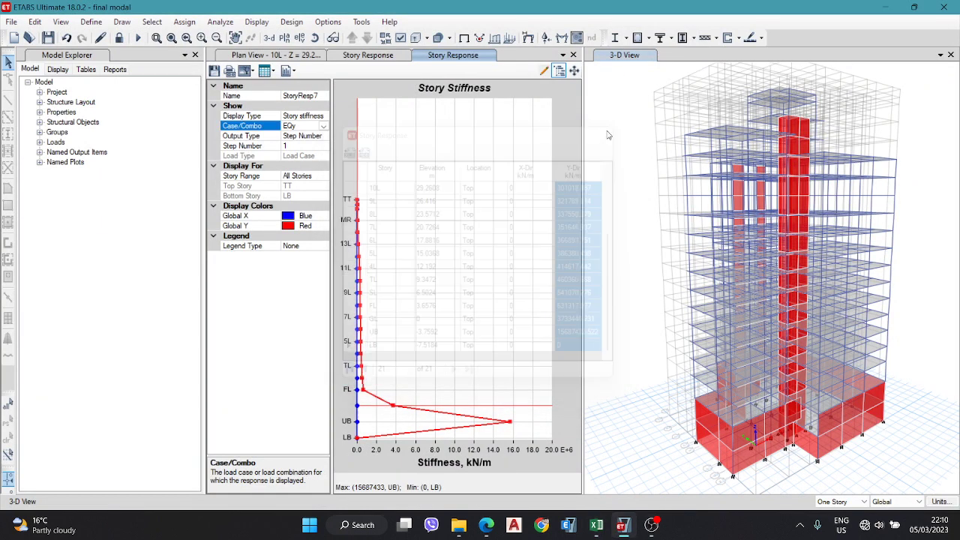
pyautogui.click(573, 55)
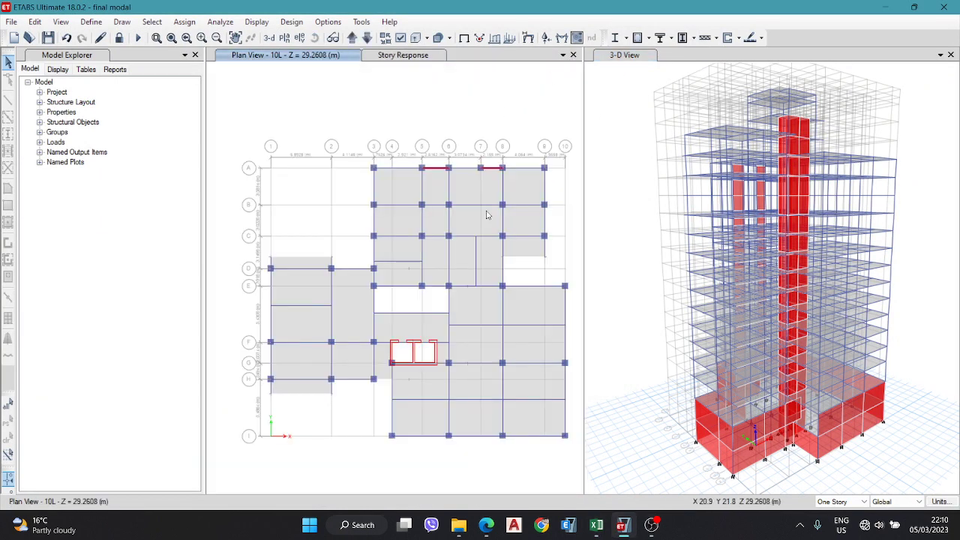
# - Move the plan view down storey by storey to UB and inspect the building's horizontal extents there
pyautogui.moveTo(367, 381); pyautogui.dragTo(341, 407)
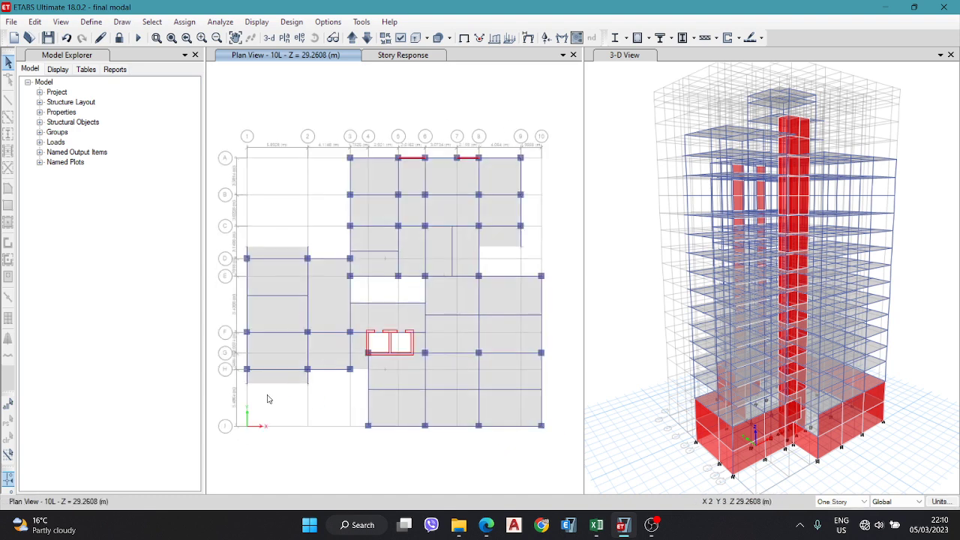
pyautogui.click(368, 37)
pyautogui.click(368, 38)
pyautogui.click(368, 37)
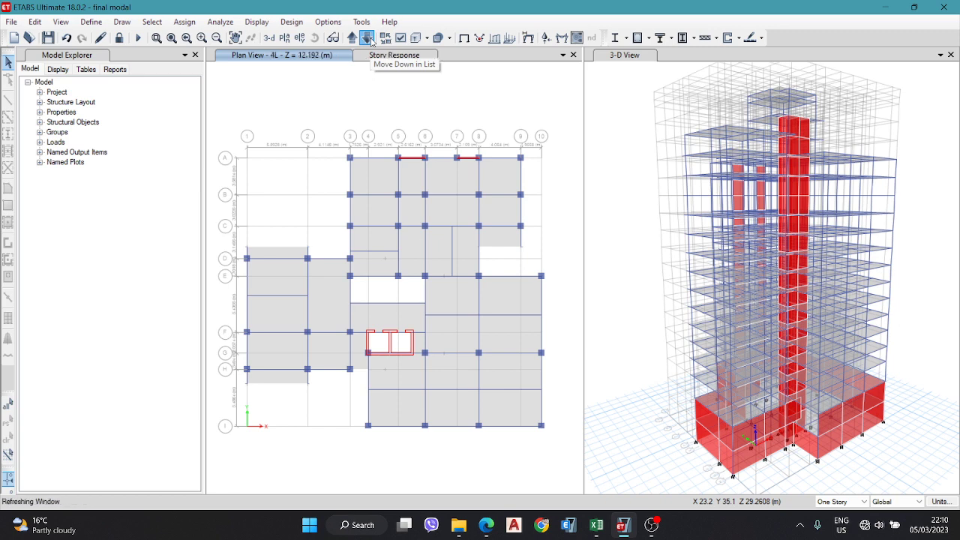
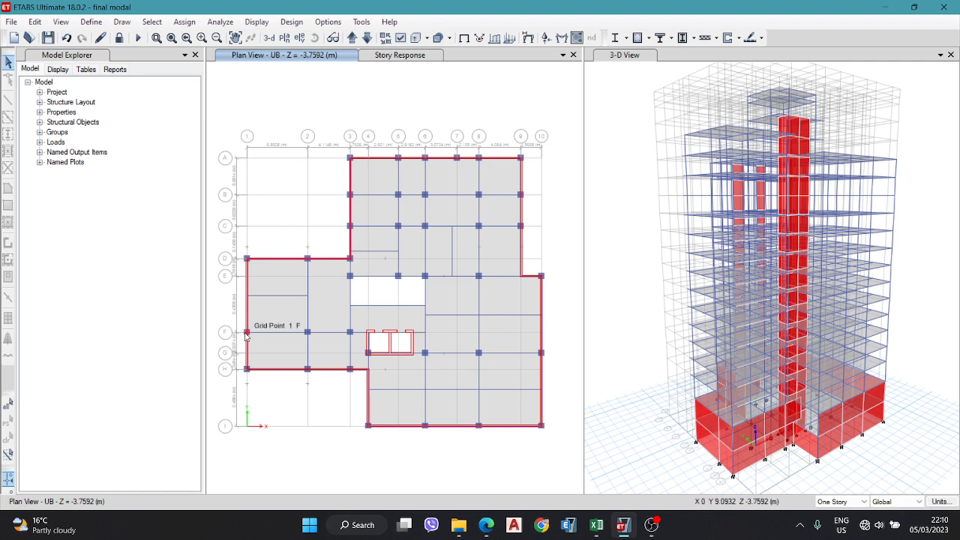
pyautogui.scroll(3, 242, 381)
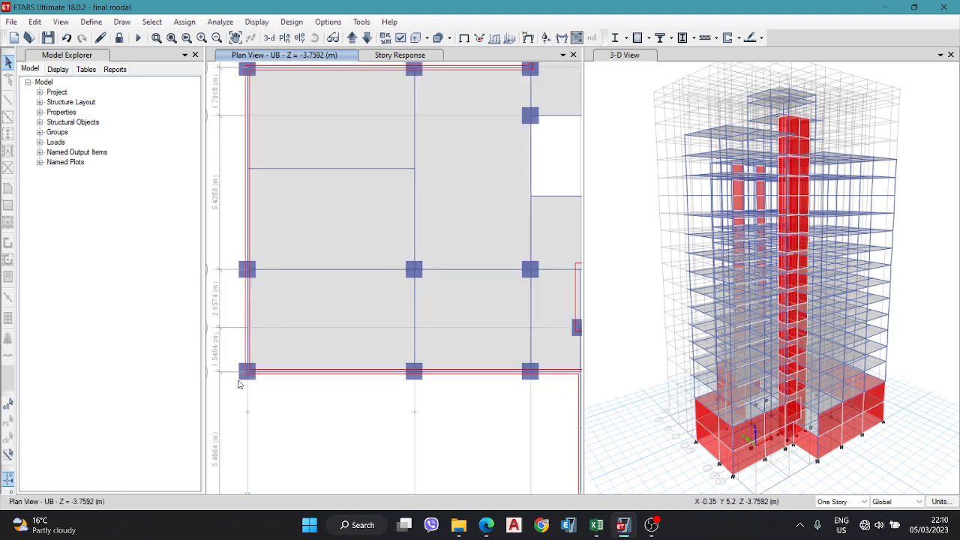
pyautogui.scroll(-3, 240, 383)
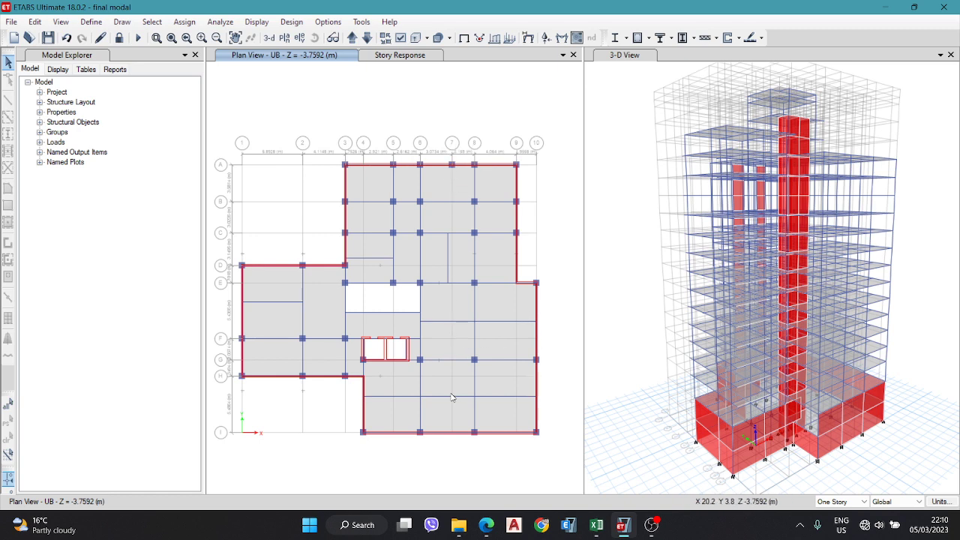
# - Move the plan view up storey by storey from the basement to 13L, comparing the floor outlines
pyautogui.click(352, 37)
pyautogui.click(351, 38)
pyautogui.click(352, 37)
pyautogui.click(352, 37)
pyautogui.click(352, 38)
pyautogui.click(352, 37)
pyautogui.click(352, 38)
pyautogui.click(352, 38)
pyautogui.click(352, 38)
pyautogui.click(352, 38)
pyautogui.click(352, 38)
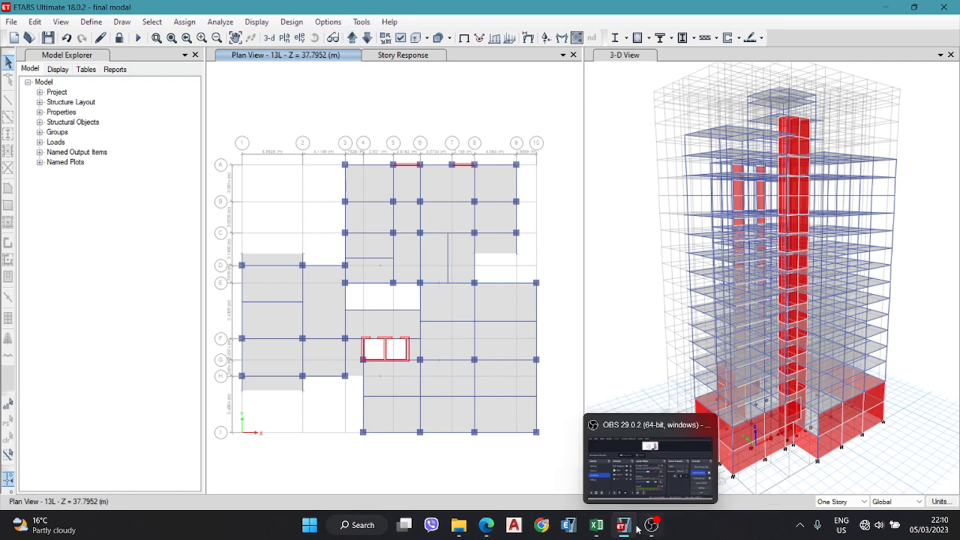
# - Switch to the Excel sheet and review the geometric irregularity definition and the horizontal dimensions in the X- and Y-direction tables
pyautogui.moveTo(597, 526)
pyautogui.click(575, 476)
pyautogui.scroll(9, 224, 301)
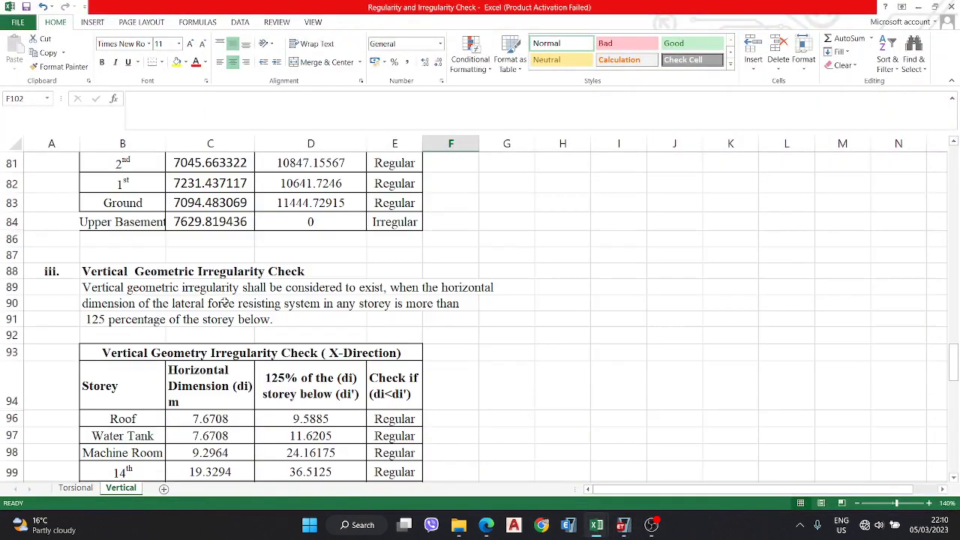
pyautogui.scroll(-8, 224, 302)
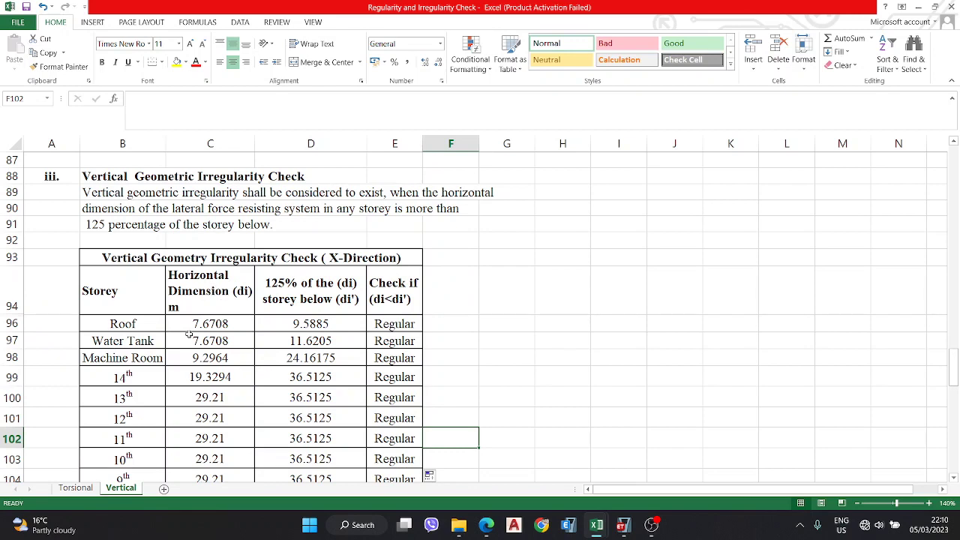
pyautogui.scroll(-5, 236, 337)
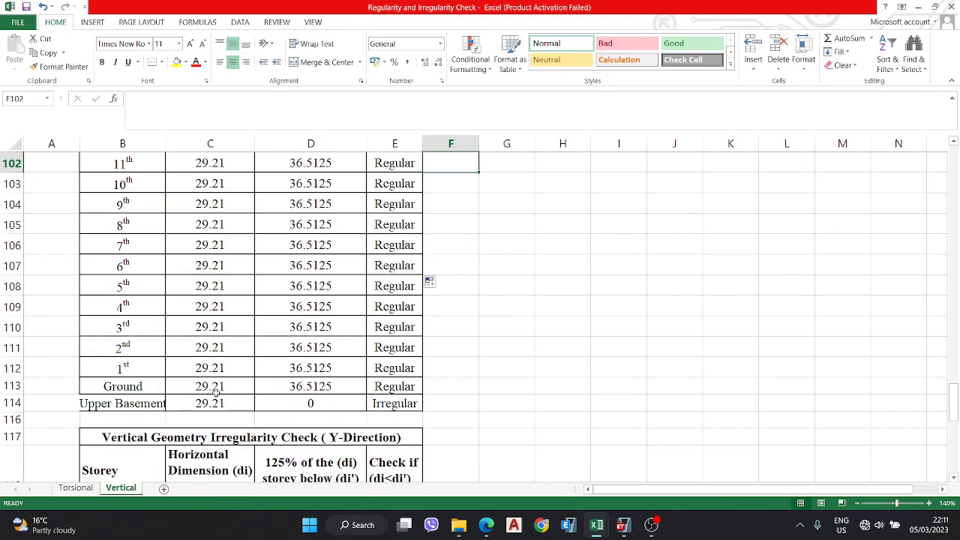
pyautogui.scroll(3, 178, 405)
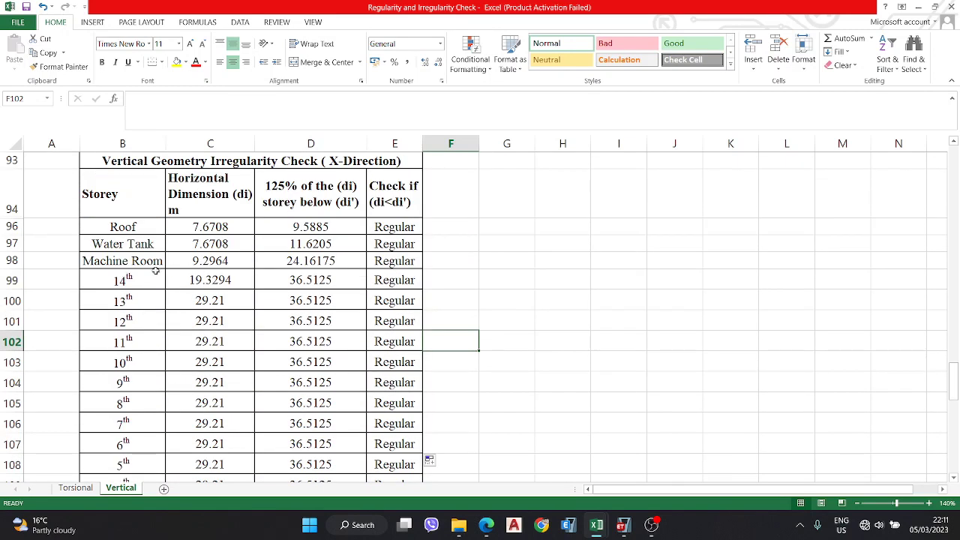
pyautogui.scroll(-9, 225, 300)
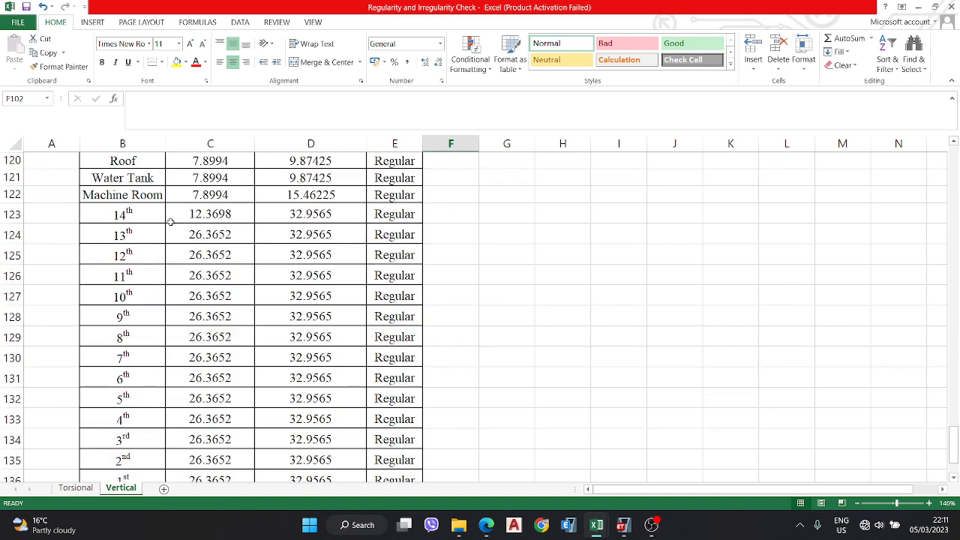
pyautogui.scroll(2, 147, 204)
pyautogui.scroll(-5, 229, 251)
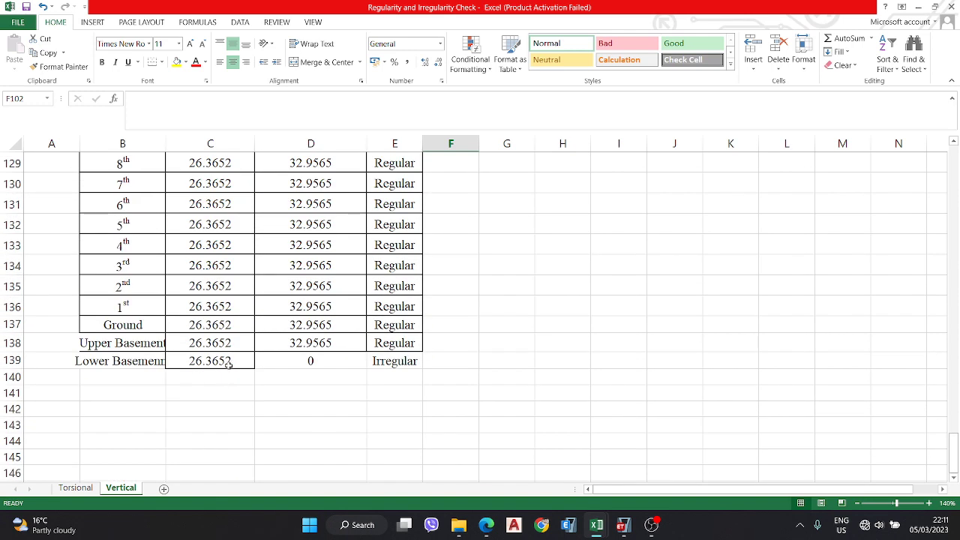
pyautogui.scroll(3, 225, 366)
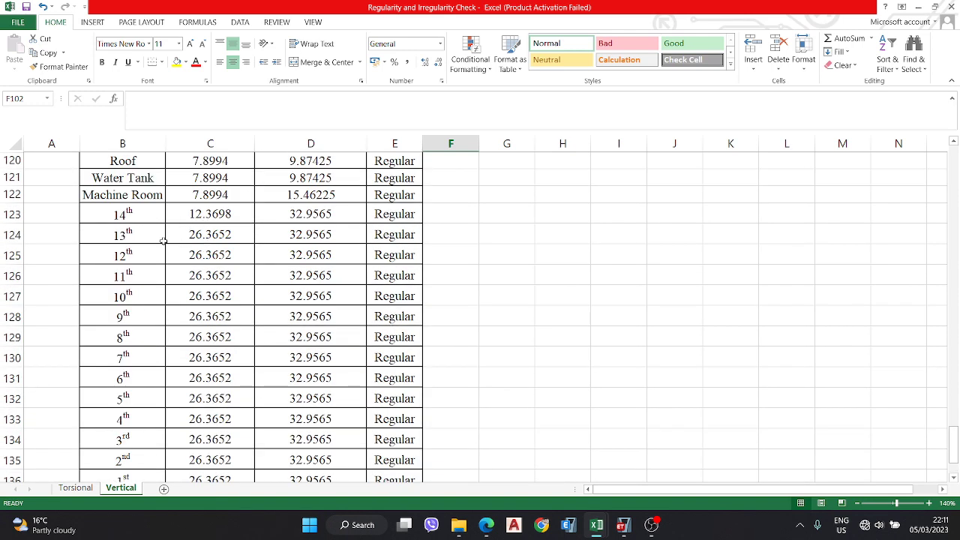
# - Switch to ETABS and examine the plan outlines of storeys 14L, MR, WTB and WTT in turn
pyautogui.click(622, 514)
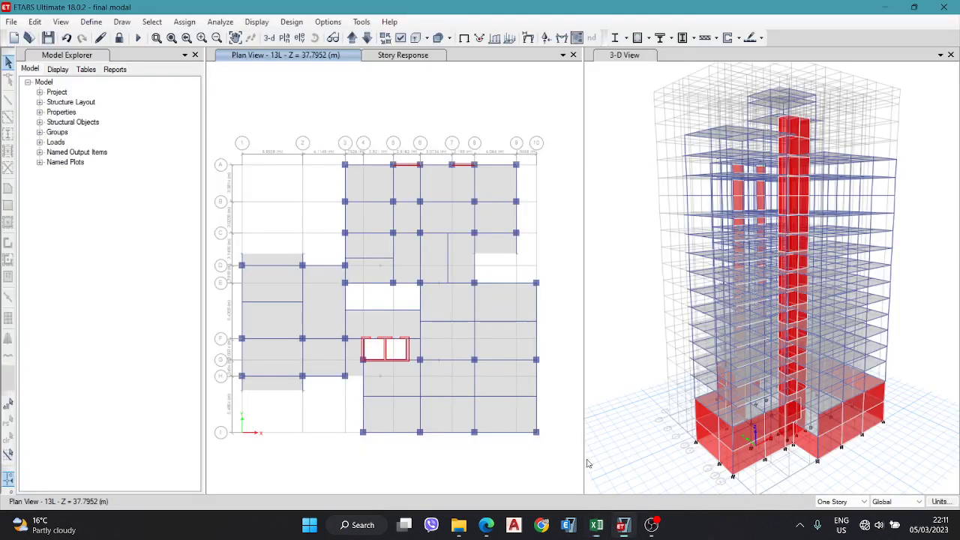
pyautogui.click(353, 38)
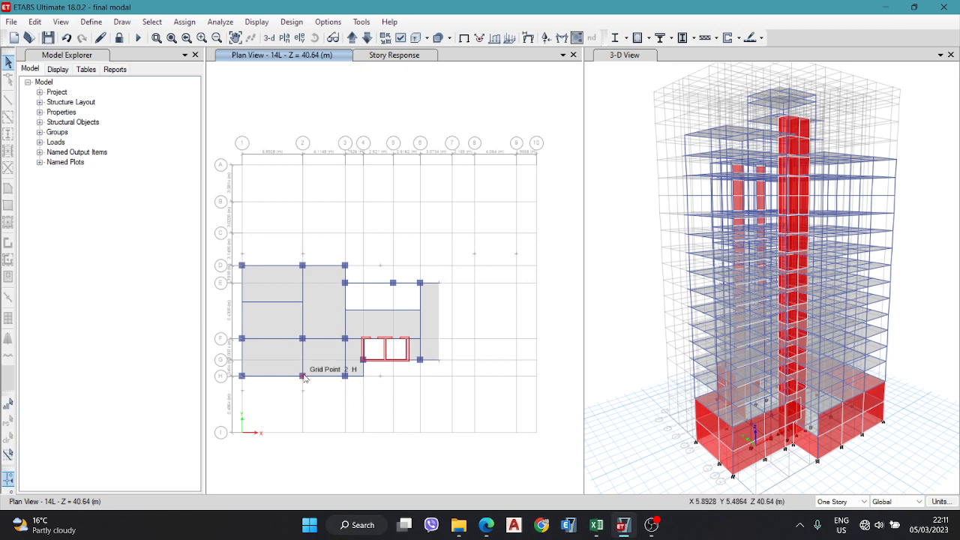
pyautogui.click(352, 37)
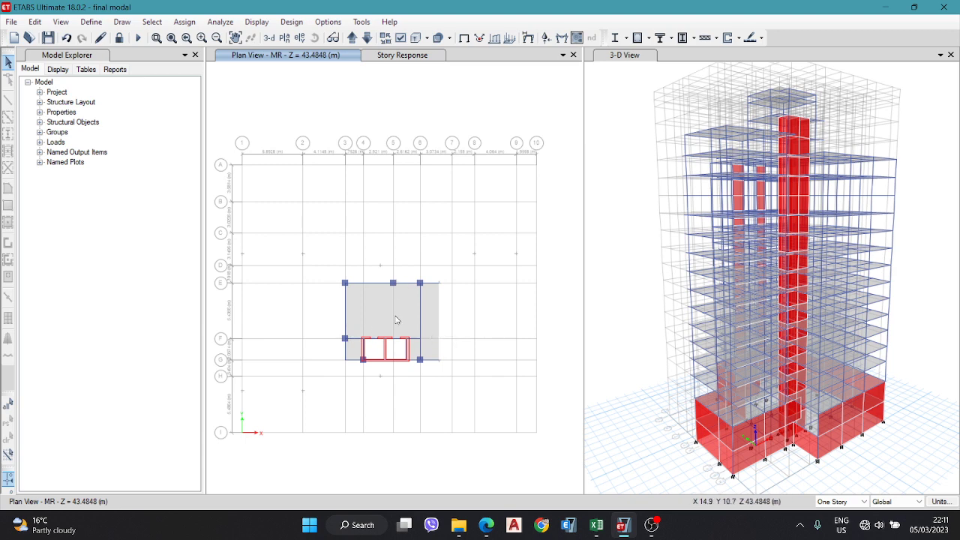
pyautogui.hotkey('ctrl', 'p')
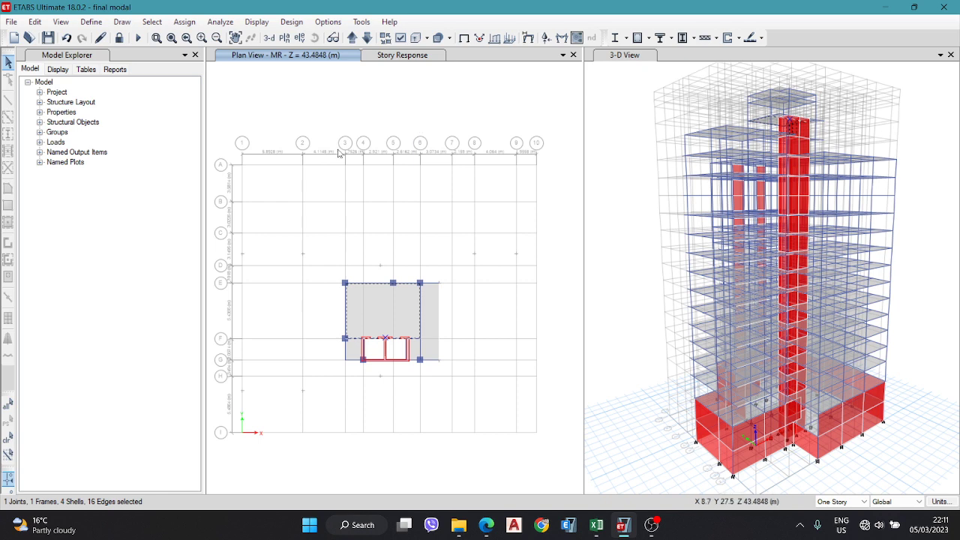
pyautogui.press('Delete')
pyautogui.click(357, 39)
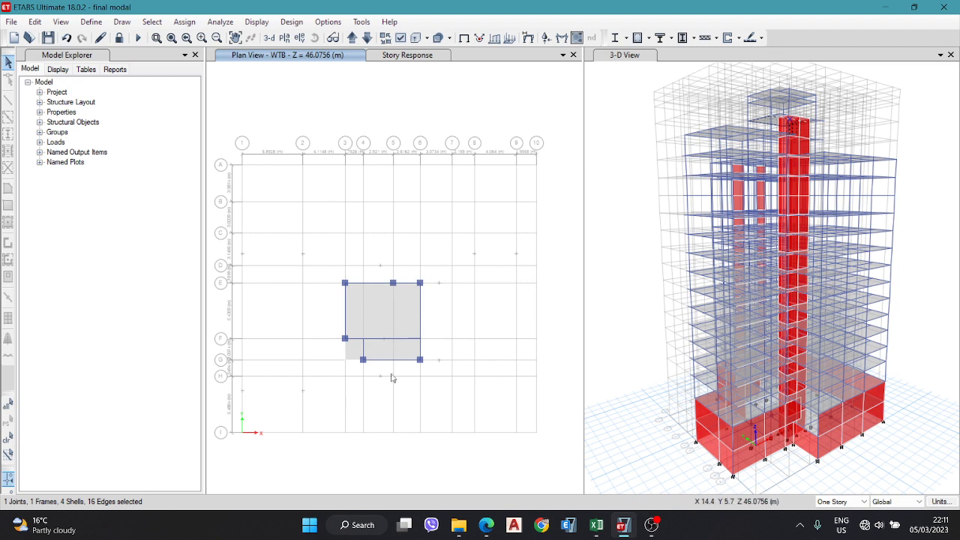
pyautogui.click(353, 39)
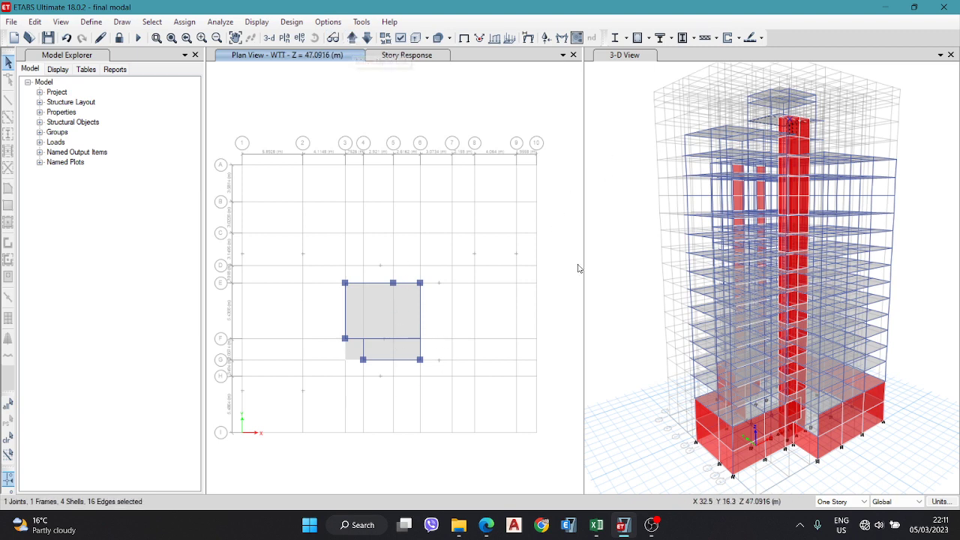
# - Switch to the Excel sheet, look over the Y-direction geometry results and return to the start of the Vertical sheet
pyautogui.click(597, 524)
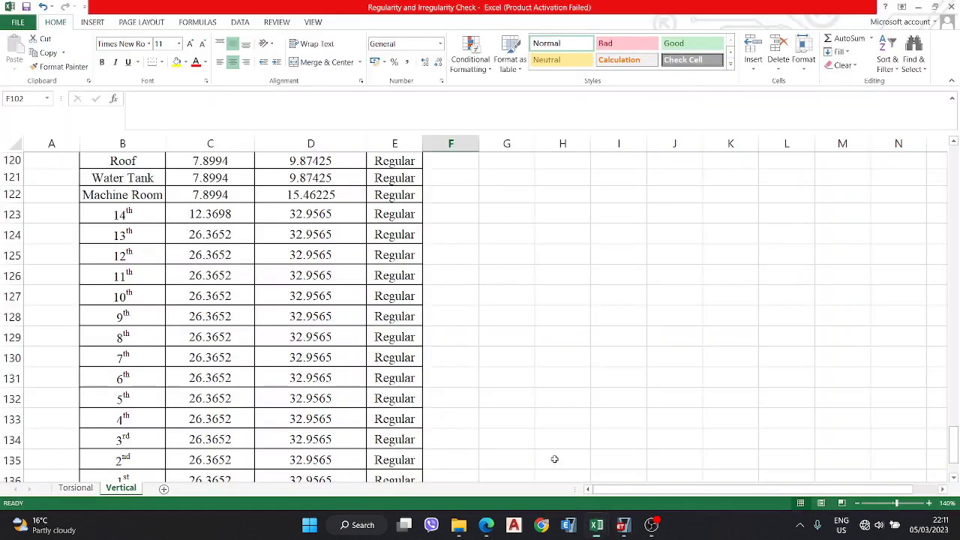
pyautogui.scroll(-1, 75, 159)
pyautogui.scroll(3, 217, 386)
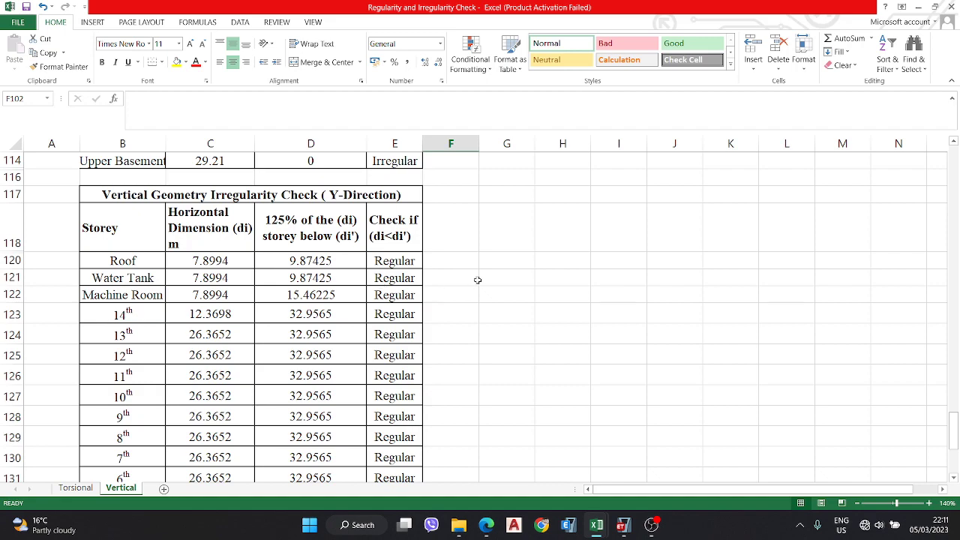
pyautogui.scroll(-6, 399, 353)
pyautogui.scroll(14, 378, 360)
pyautogui.scroll(20, 370, 367)
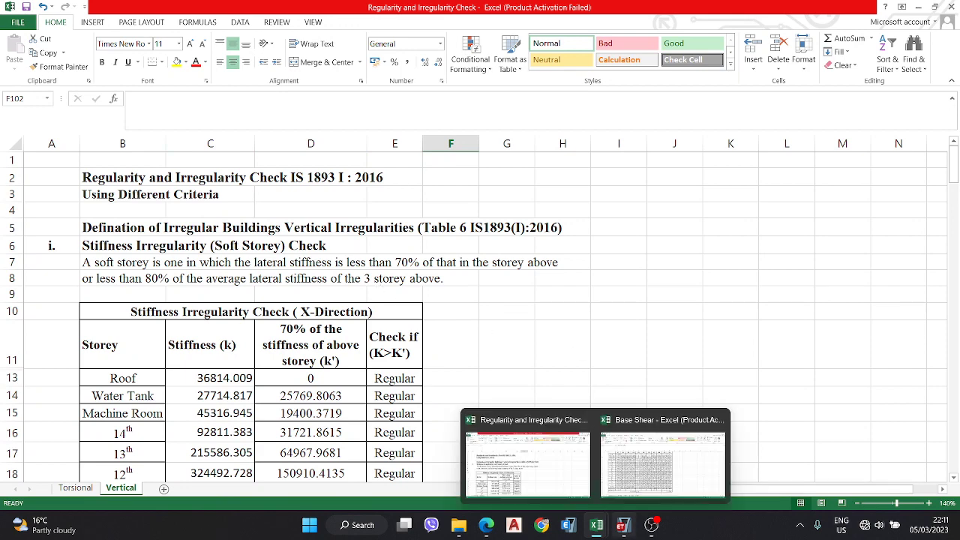
pyautogui.click(652, 530)
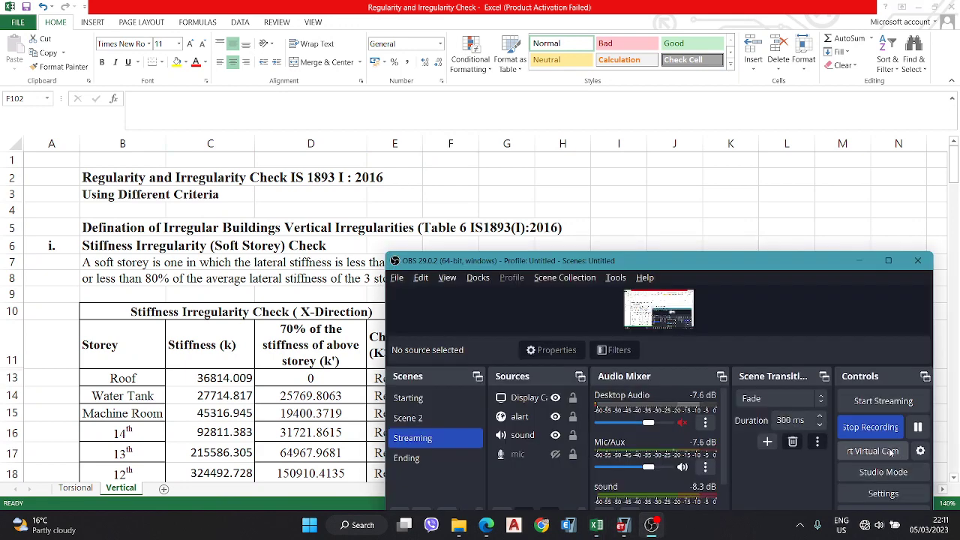